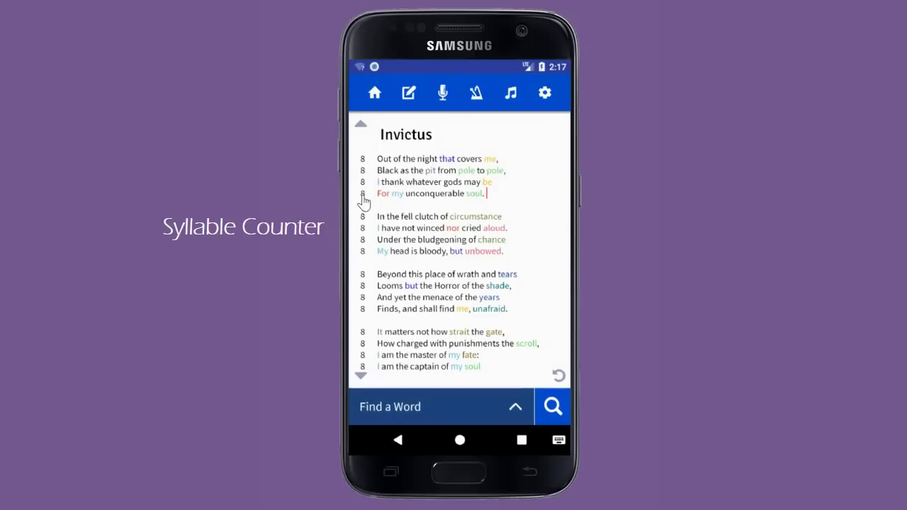
- Replace line 4's test words with 'This line is very lon', type 'Hole' after stanza one, then view Lyric Pro Features
{"action": "type", "text": "A"}
{"action": "key", "text": "BackSpace"}
{"action": "key", "text": "BackSpace"}
{"action": "key", "text": "BackSpace"}
{"action": "key", "text": "BackSpace"}
{"action": "key", "text": "BackSpace"}
{"action": "key", "text": "BackSpace"}
{"action": "key", "text": "BackSpace"}
{"action": "key", "text": "BackSpace"}
{"action": "type", "text": "This line is very lon"}
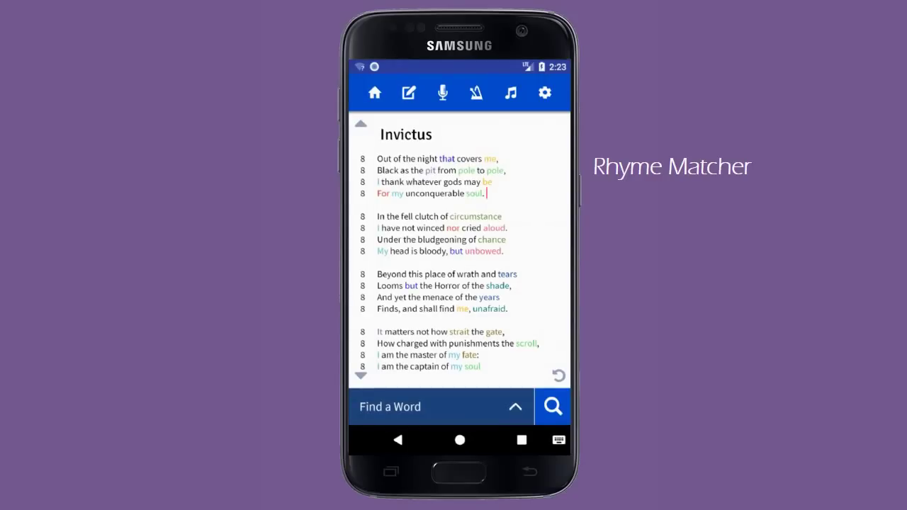
{"action": "left_click", "coordinate": [539, 356]}
{"action": "left_click", "coordinate": [377, 208]}
{"action": "type", "text": "Hole"}
{"action": "left_click", "coordinate": [545, 96]}
{"action": "left_click", "coordinate": [483, 213]}
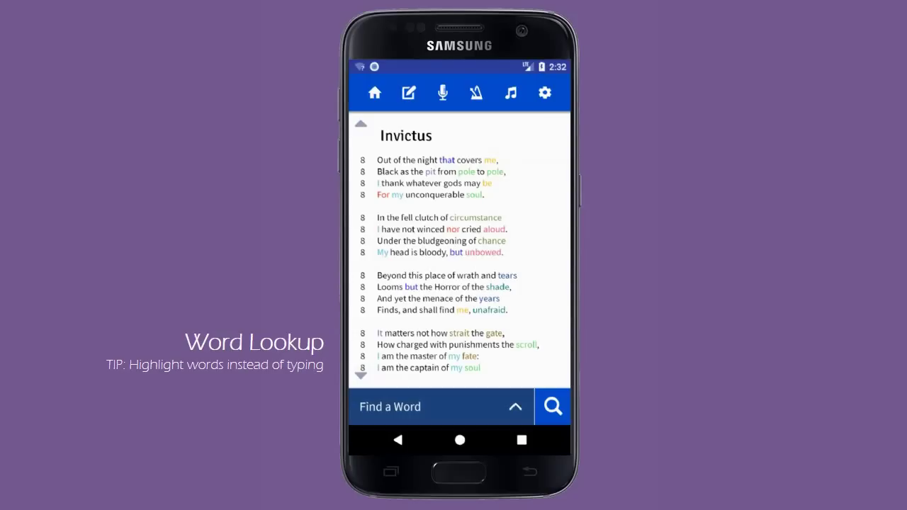
- Search exact rhymes for 'circumstance' from the poem, browse the results, then collapse them
{"action": "left_click", "coordinate": [516, 408]}
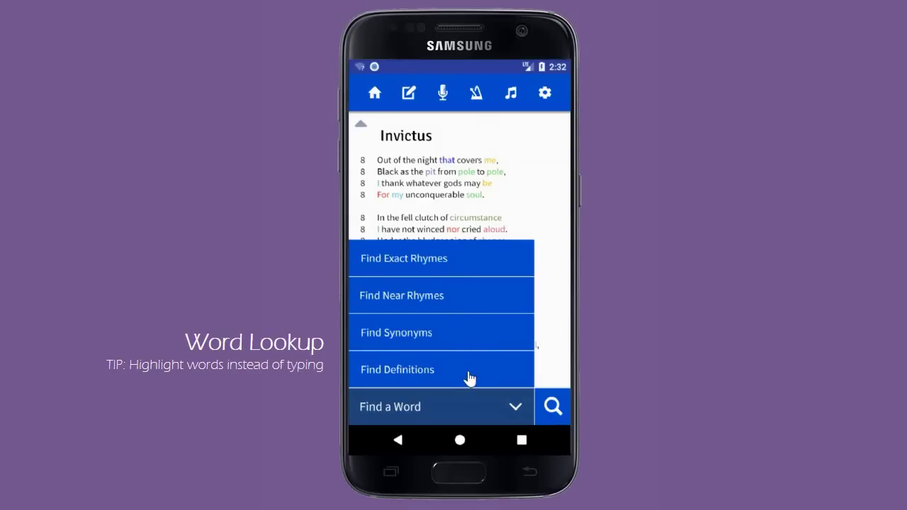
{"action": "left_click", "coordinate": [412, 262]}
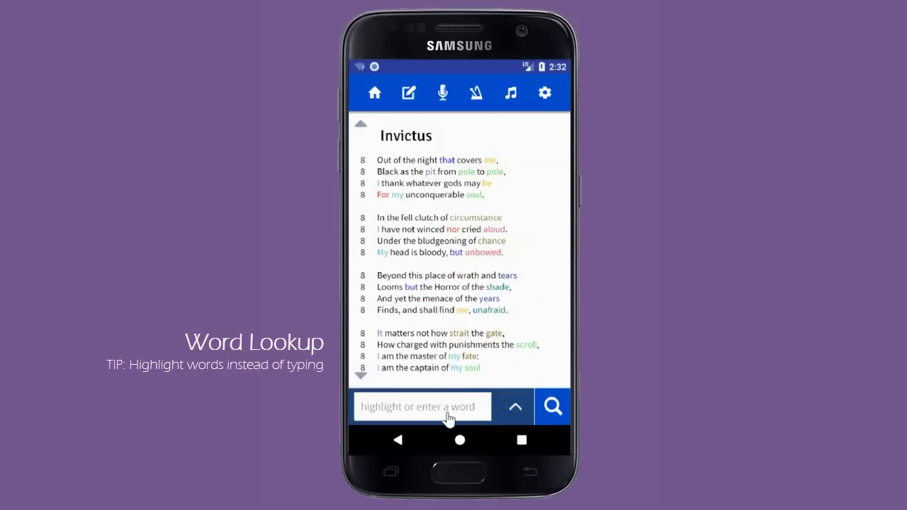
{"action": "type", "text": "clutch"}
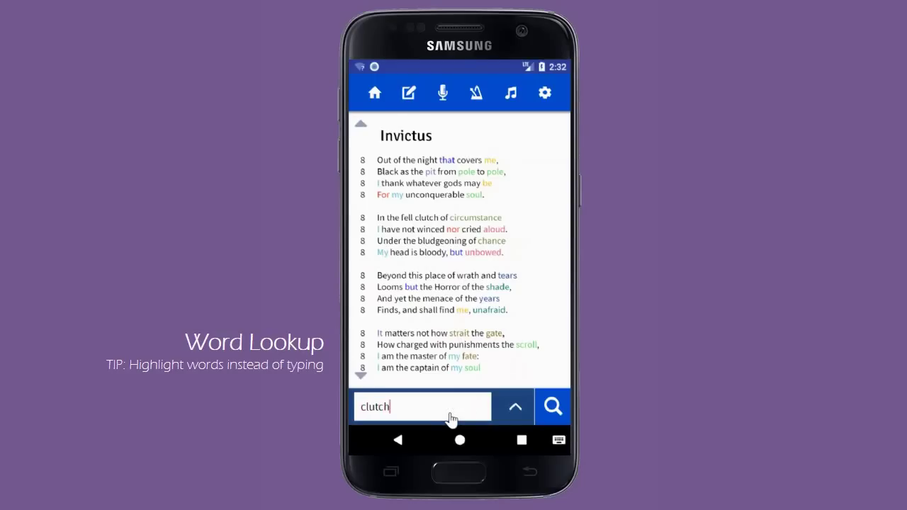
{"action": "double_click", "coordinate": [474, 218]}
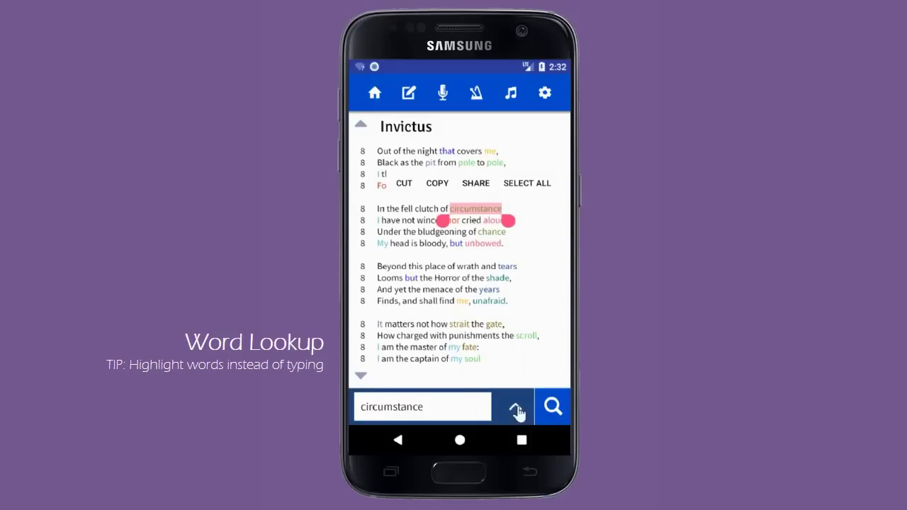
{"action": "left_click", "coordinate": [552, 409]}
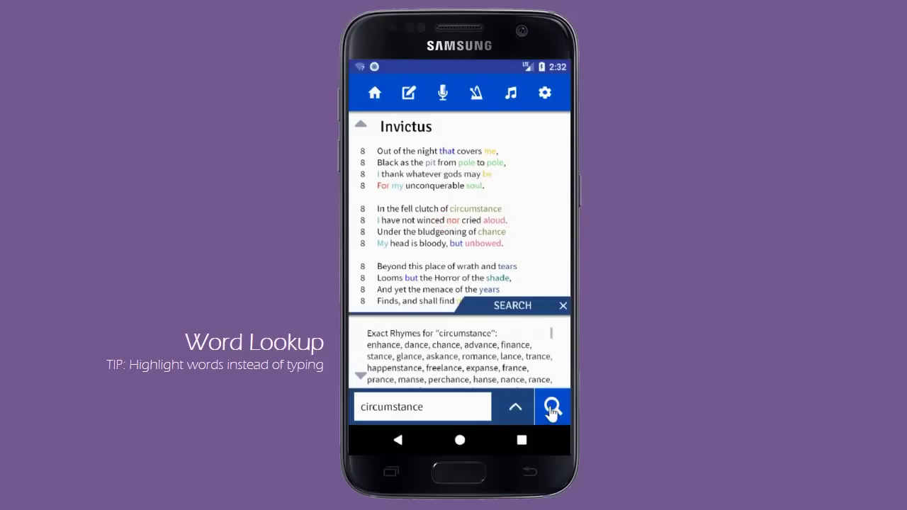
{"action": "left_click_drag", "start_coordinate": [497, 379], "coordinate": [497, 359]}
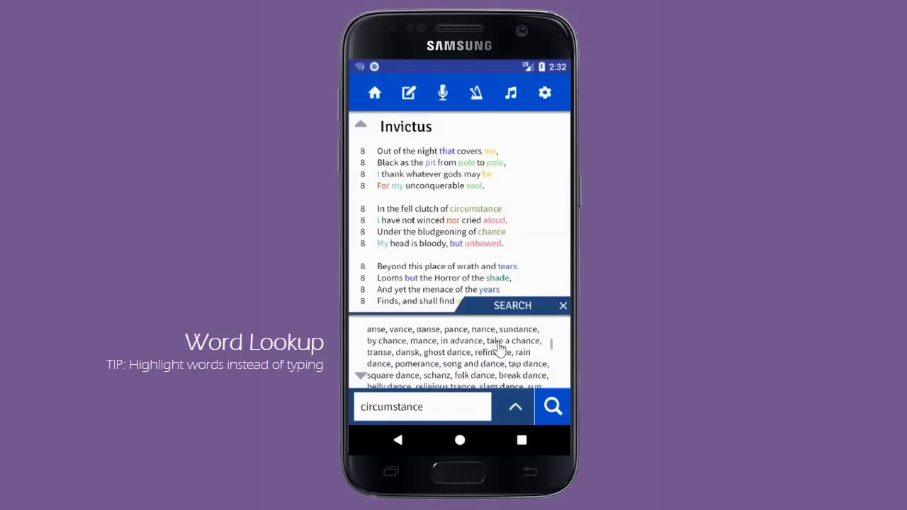
{"action": "scroll", "coordinate": [496, 361], "scroll_direction": "up", "scroll_amount": 3}
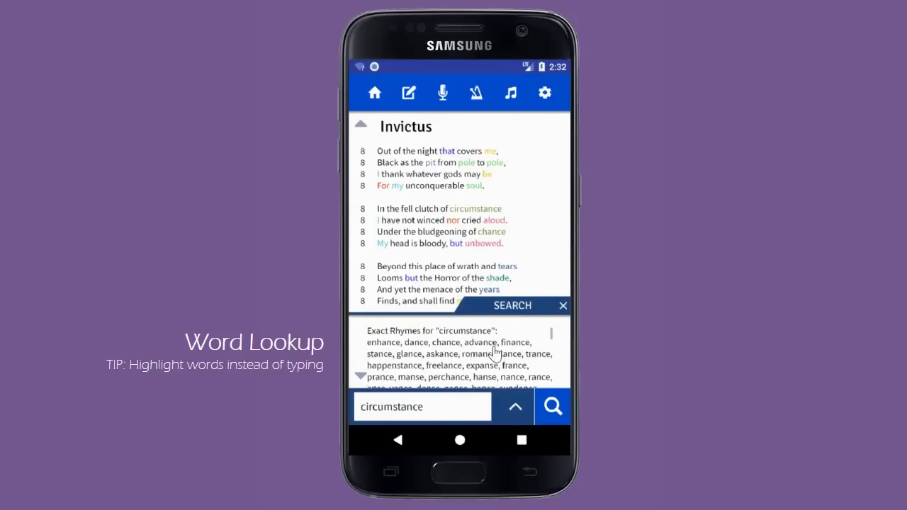
{"action": "left_click", "coordinate": [507, 305]}
{"action": "left_click", "coordinate": [507, 301]}
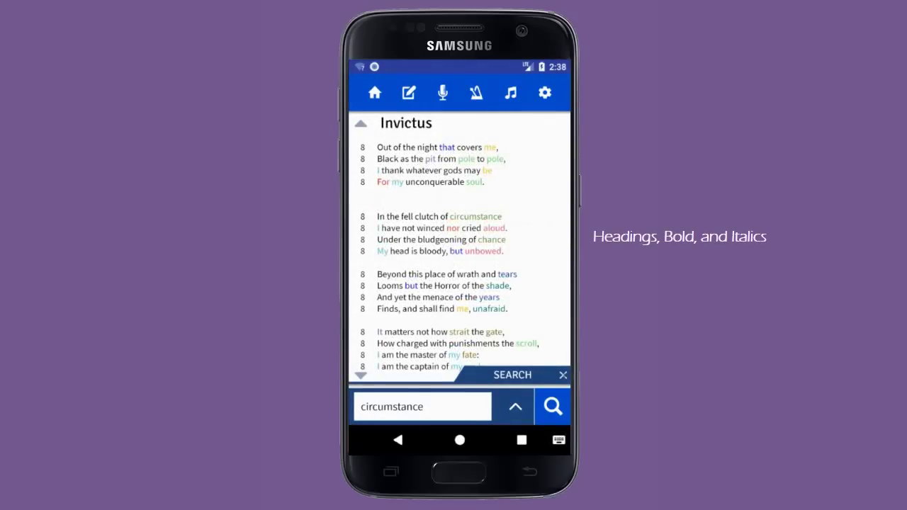
- Add a '+Verse 2' heading above stanza two, with 'clutch' in bold and 'circumstance' in italics
{"action": "left_click", "coordinate": [378, 204]}
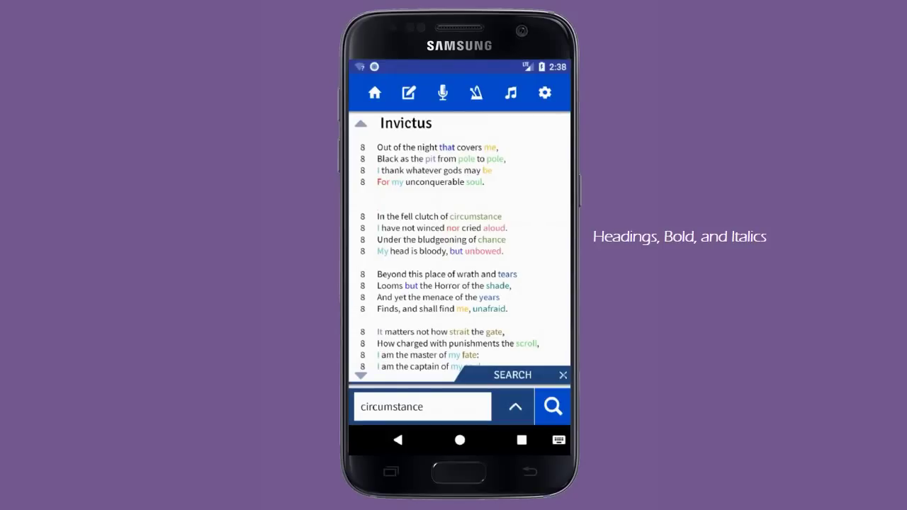
{"action": "type", "text": "+Verse 2"}
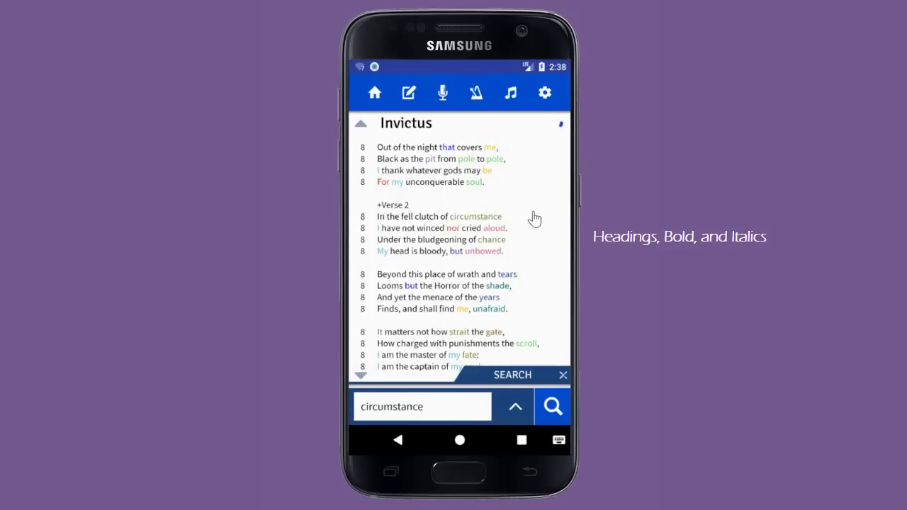
{"action": "key", "text": "Down"}
{"action": "type", "text": "*!"}
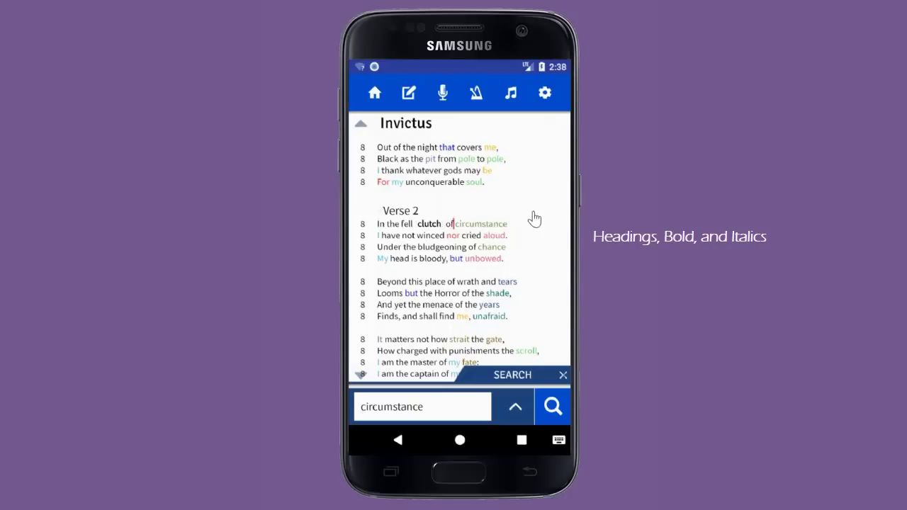
{"action": "type", "text": "**"}
{"action": "left_click", "coordinate": [376, 96]}
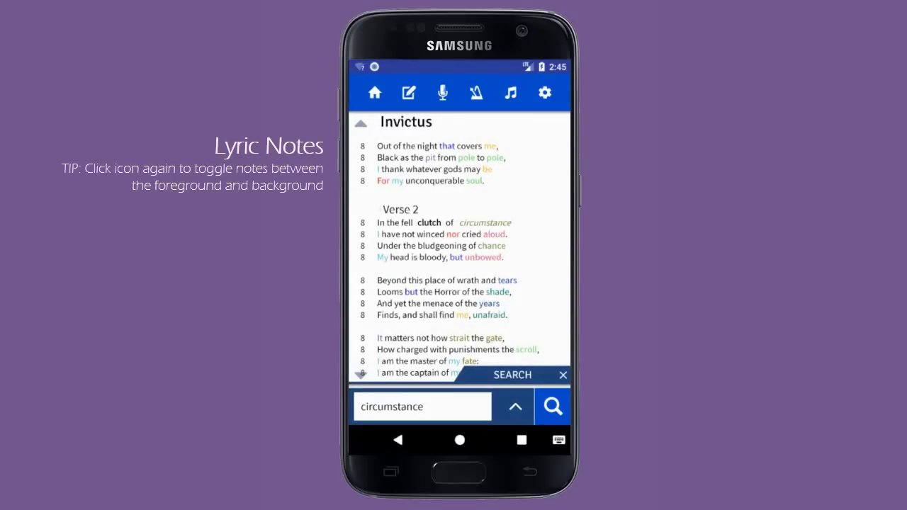
- Write the notes 'The second verse should be more upbeat. Use a 4-4 time signature.'
{"action": "left_click", "coordinate": [410, 93]}
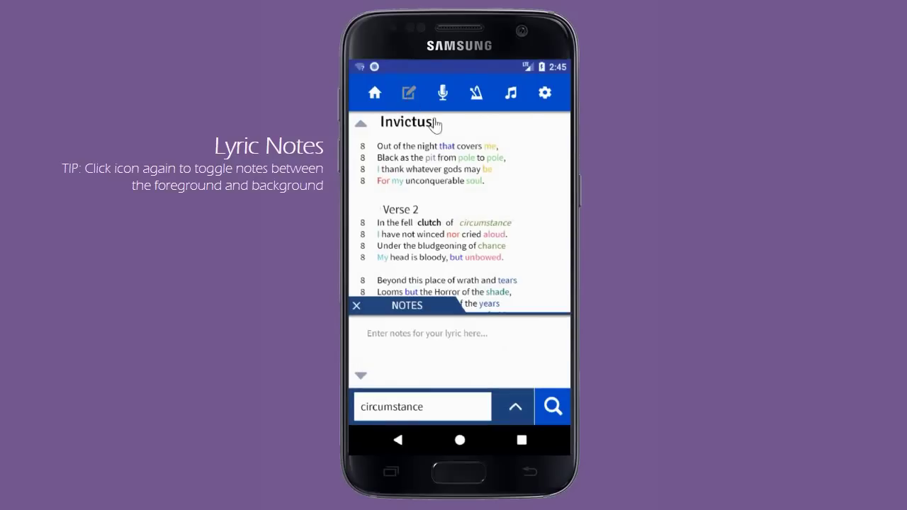
{"action": "left_click", "coordinate": [417, 342]}
{"action": "type", "text": "The second"}
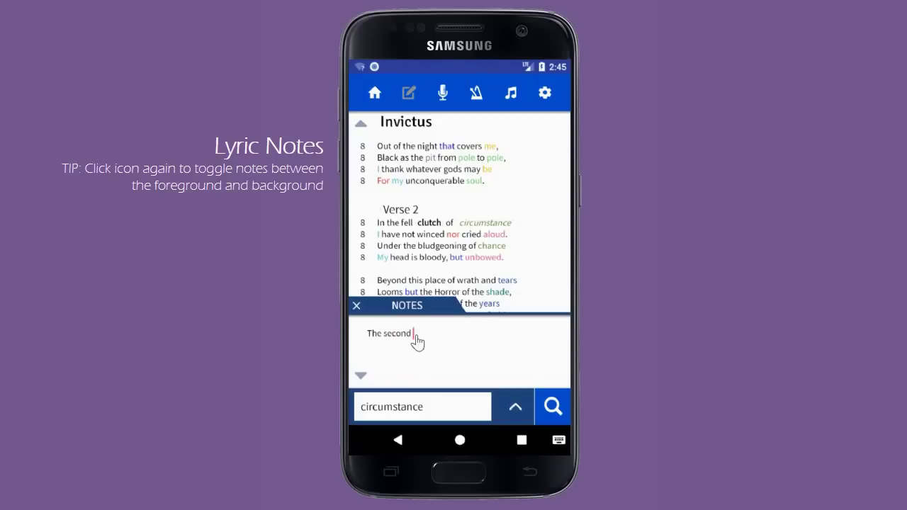
{"action": "type", "text": " verse shoul"}
{"action": "type", "text": "d be more upbeat.  "}
{"action": "type", "text": "Use a"}
{"action": "type", "text": " 4-4 time signature"}
{"action": "type", "text": "."}
{"action": "mouse_move", "coordinate": [405, 305]}
{"action": "left_mouse_down"}
{"action": "mouse_move", "coordinate": [411, 312]}
{"action": "mouse_move", "coordinate": [407, 300]}
{"action": "left_mouse_up"}
{"action": "left_click", "coordinate": [407, 296]}
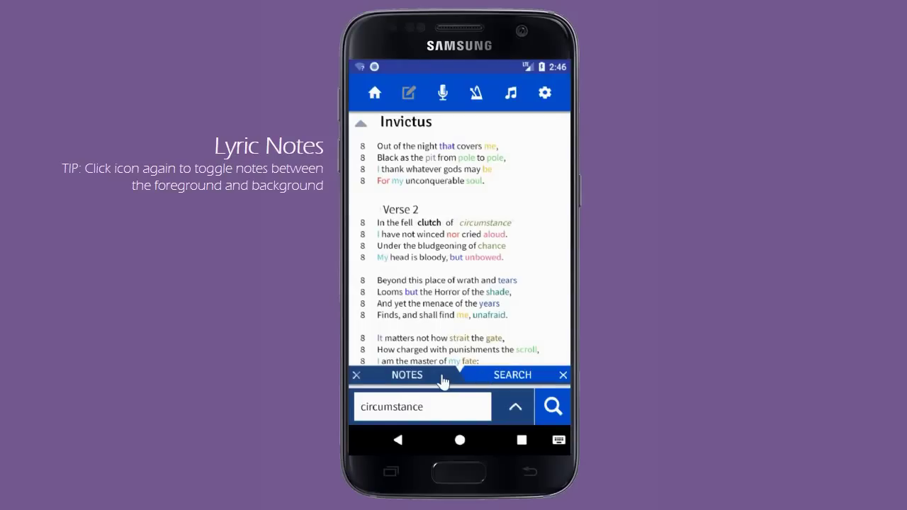
- Toggle the notes between background and foreground over the lyrics and search results
{"action": "left_click", "coordinate": [494, 378]}
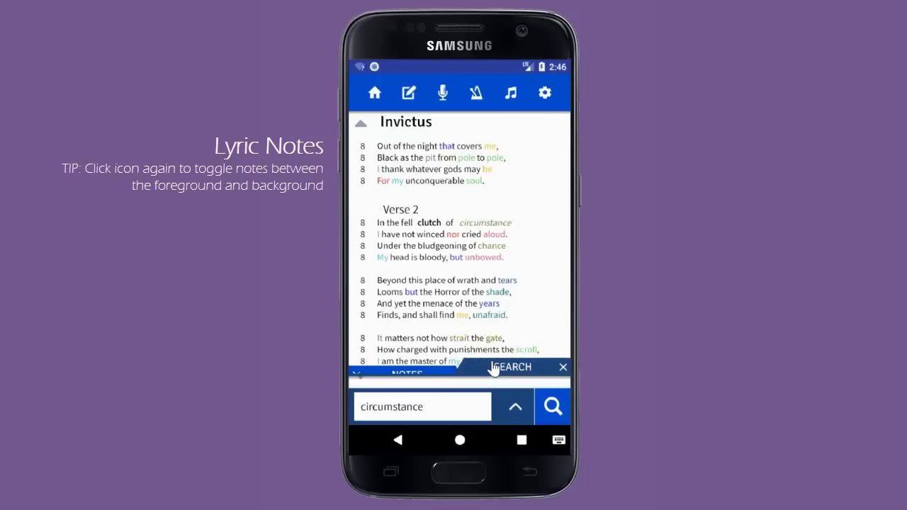
{"action": "left_click", "coordinate": [492, 349]}
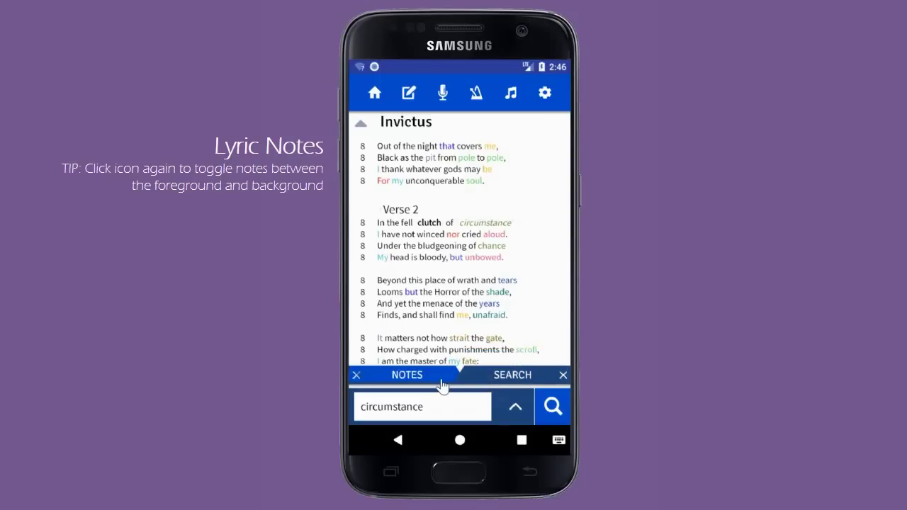
{"action": "left_click_drag", "start_coordinate": [439, 383], "coordinate": [443, 331]}
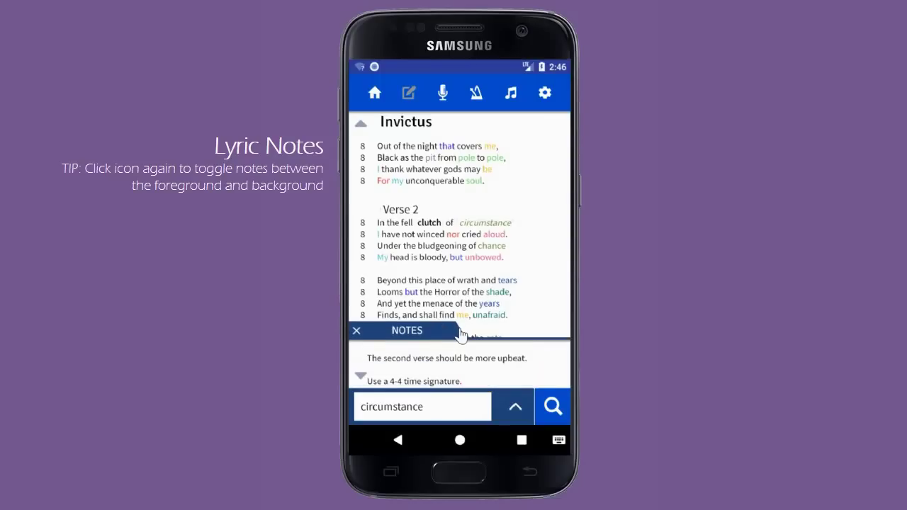
{"action": "left_click", "coordinate": [412, 96]}
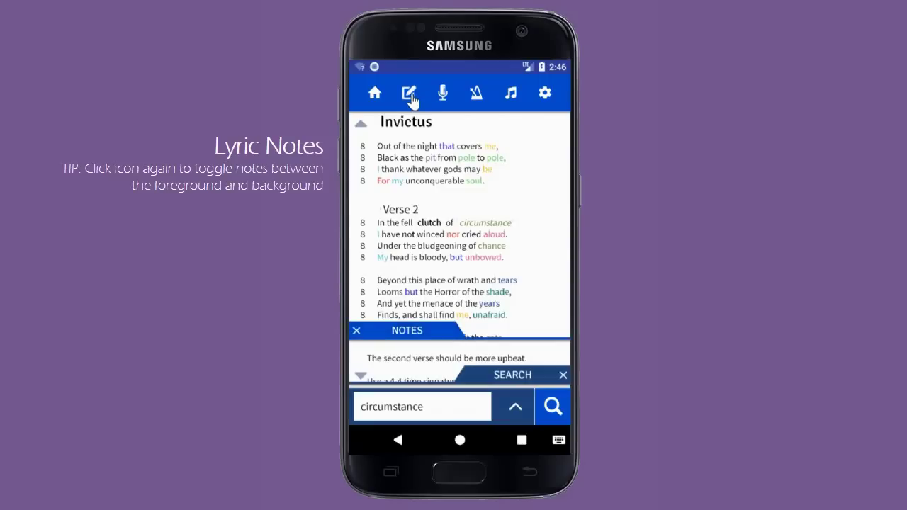
{"action": "left_click", "coordinate": [411, 97]}
{"action": "left_click", "coordinate": [411, 96]}
{"action": "left_click", "coordinate": [410, 97]}
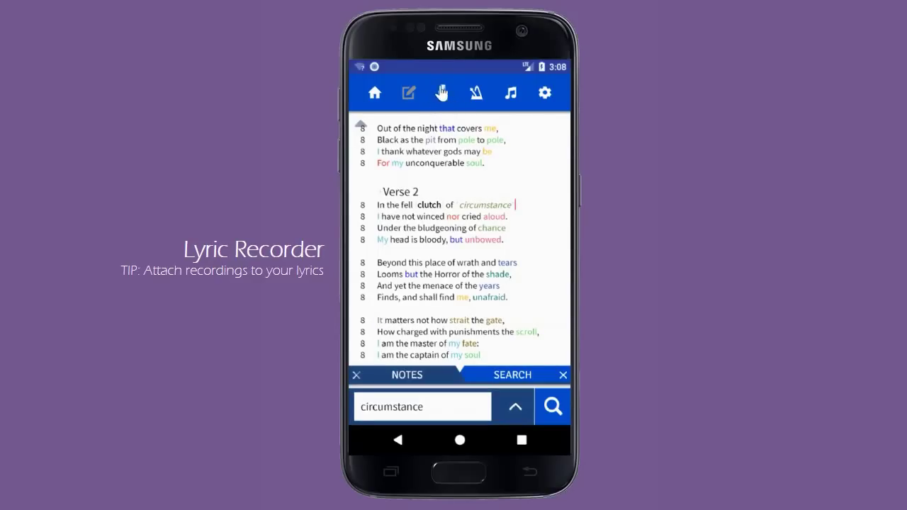
- Record a short audio clip, title it 'First Line', and save it to lyric line 1
{"action": "left_click", "coordinate": [443, 95]}
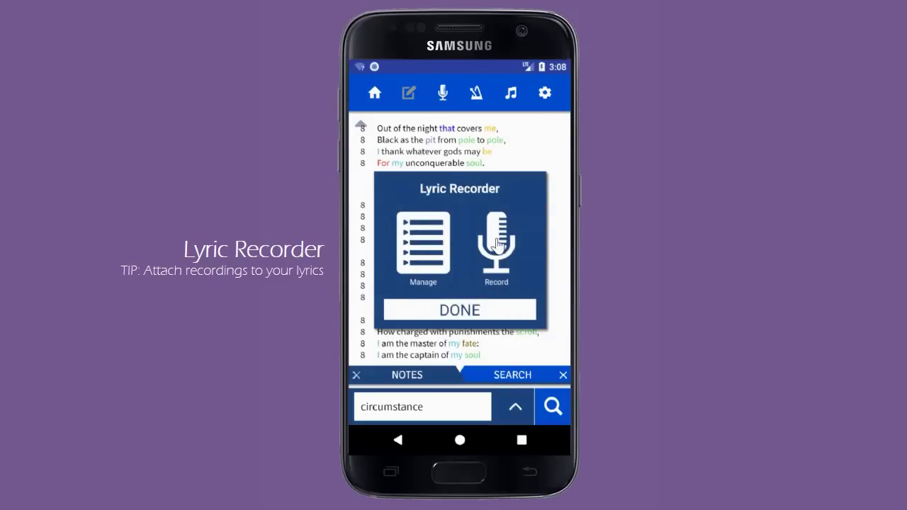
{"action": "left_click", "coordinate": [503, 262]}
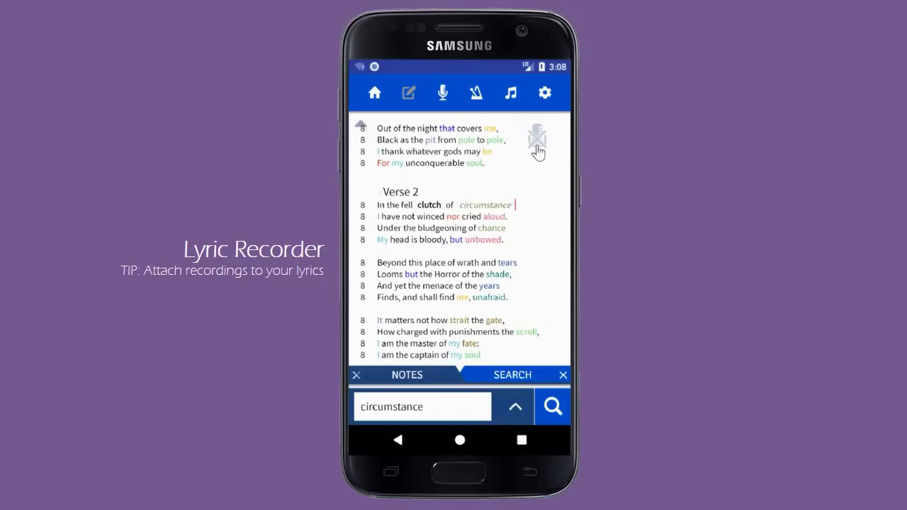
{"action": "left_click", "coordinate": [537, 142]}
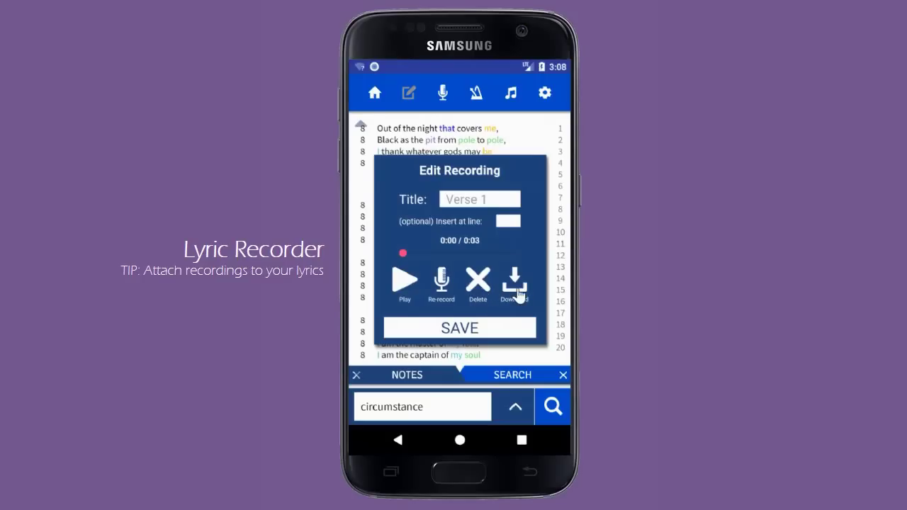
{"action": "left_click", "coordinate": [489, 202]}
{"action": "type", "text": "Fi"}
{"action": "left_click", "coordinate": [458, 330]}
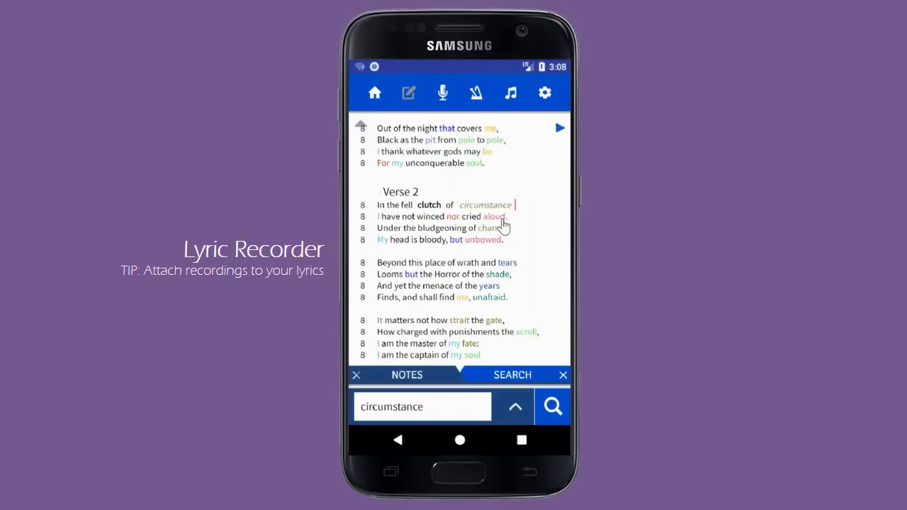
{"action": "scroll", "coordinate": [506, 227], "scroll_direction": "up", "scroll_amount": 1}
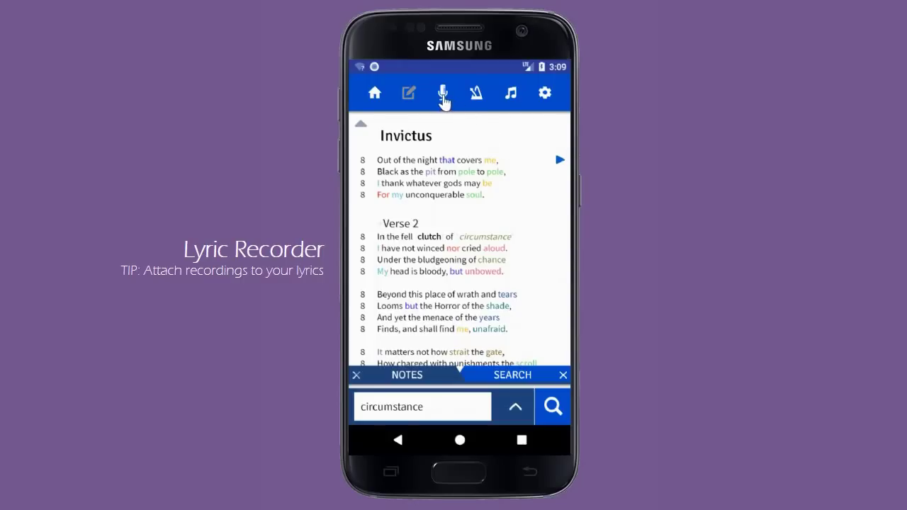
- Copy the First Line recording as 'Copy 1', set to insert at lyric line 2
{"action": "left_click", "coordinate": [443, 97]}
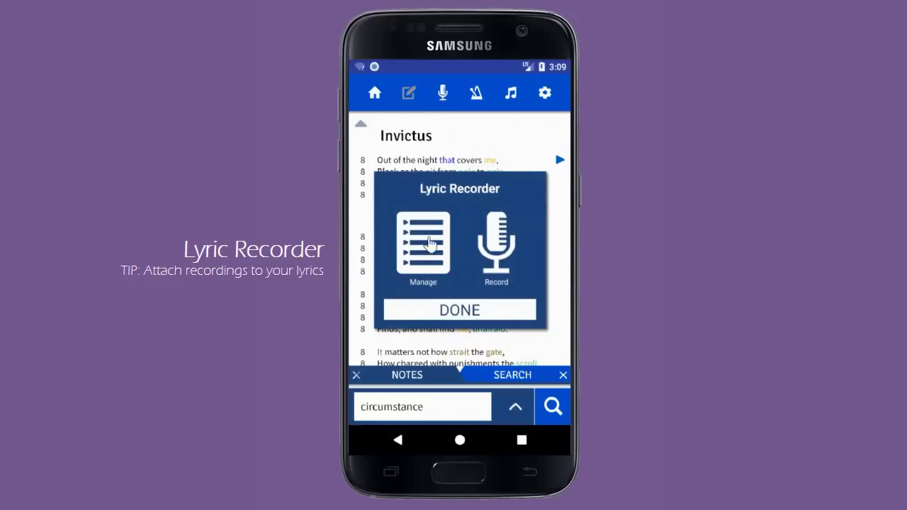
{"action": "left_click", "coordinate": [426, 250]}
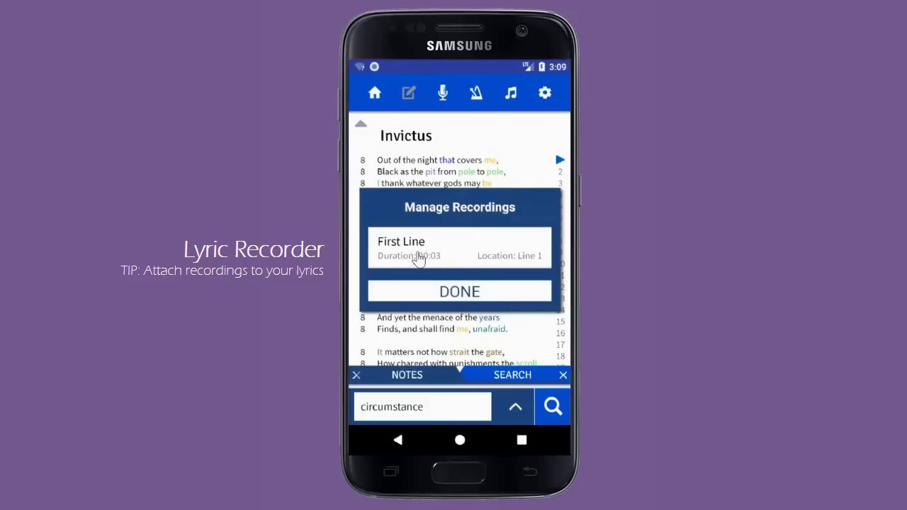
{"action": "left_click", "coordinate": [440, 253]}
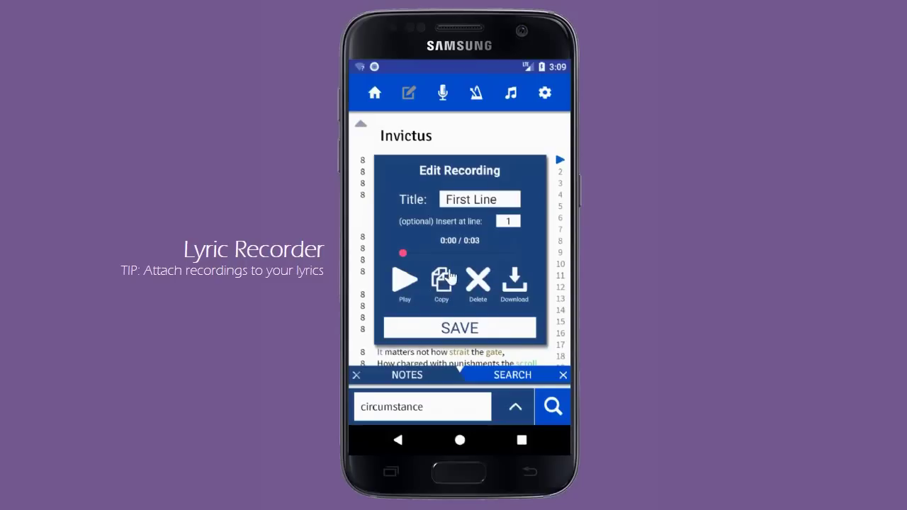
{"action": "left_click", "coordinate": [441, 283]}
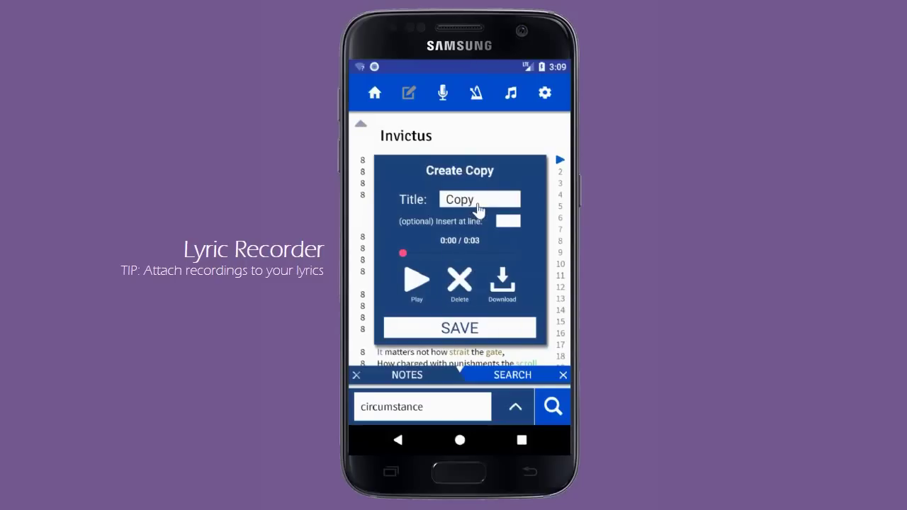
{"action": "left_click", "coordinate": [478, 205]}
{"action": "type", "text": "1"}
{"action": "left_click", "coordinate": [504, 223]}
{"action": "type", "text": "2"}
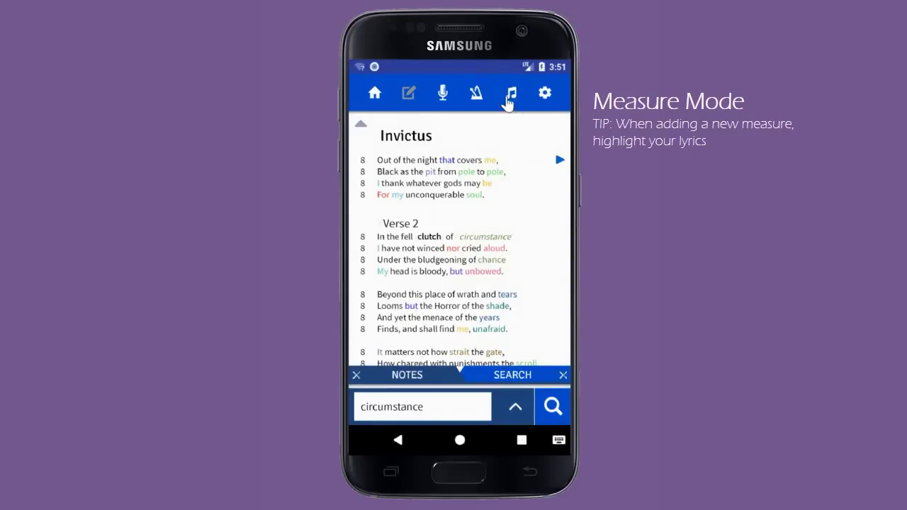
- Switch the Invictus lyrics into Measure Mode, confirming with YES
{"action": "left_click", "coordinate": [508, 94]}
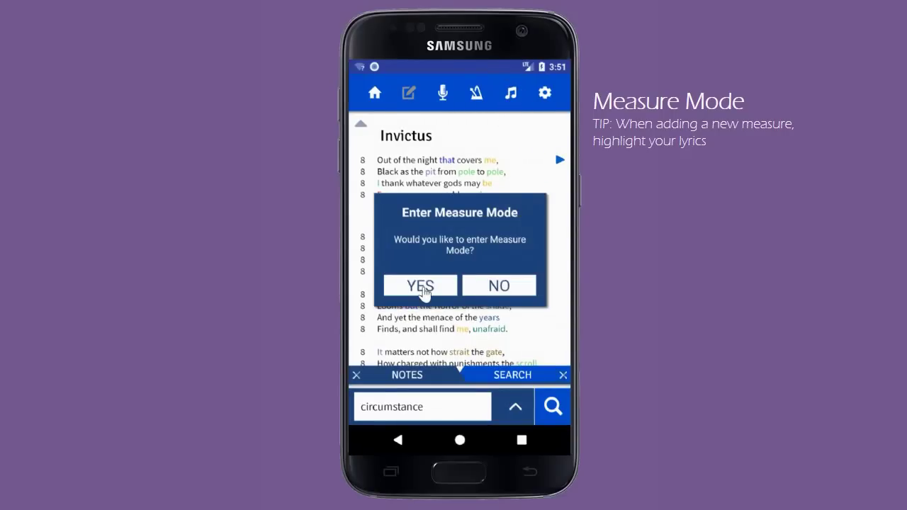
{"action": "left_click", "coordinate": [423, 286]}
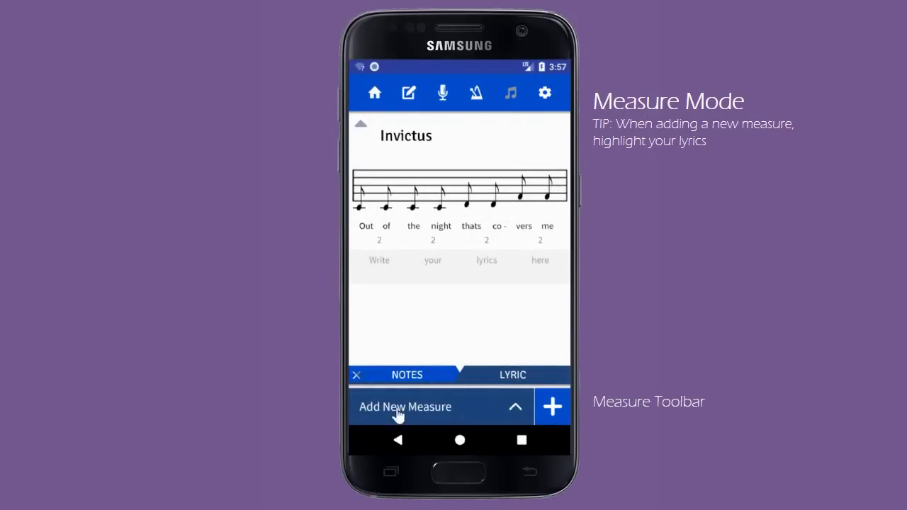
- Review the Add New Measure dropdown options and close it without changes
{"action": "left_click", "coordinate": [488, 414]}
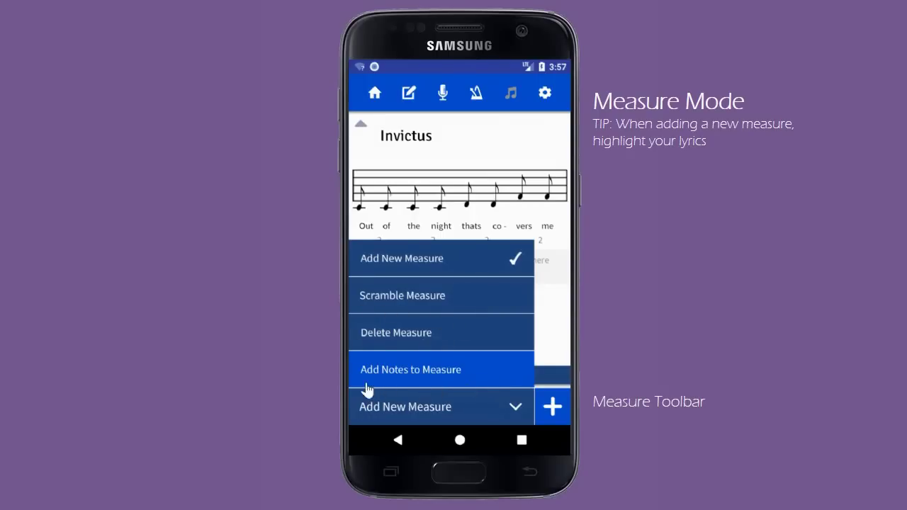
{"action": "left_click", "coordinate": [513, 410]}
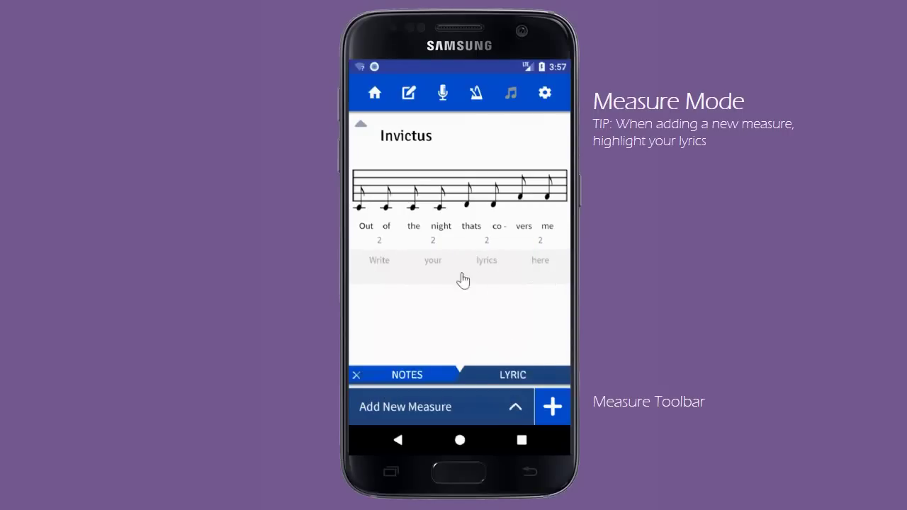
- Add a measure from the highlighted line 'Black as the pit from pole to pole,'
{"action": "left_click", "coordinate": [513, 376]}
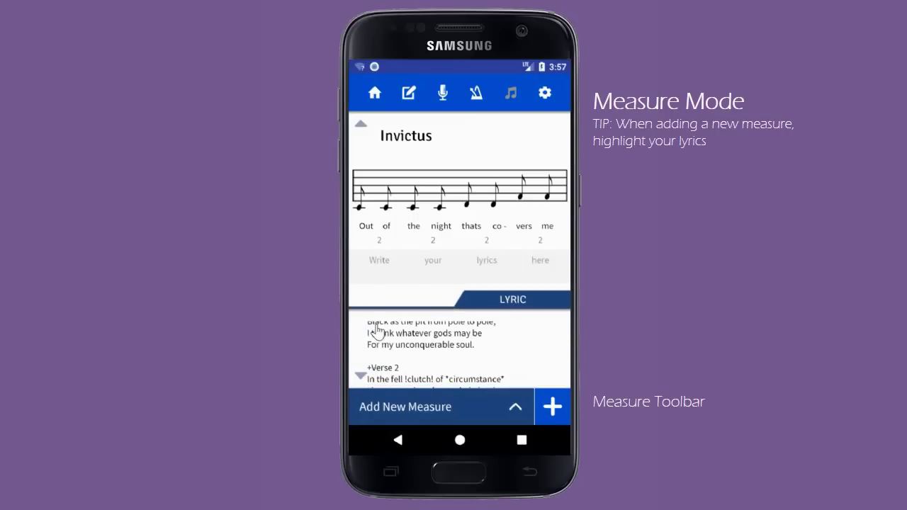
{"action": "left_click_drag", "start_coordinate": [401, 334], "coordinate": [494, 342]}
{"action": "left_click", "coordinate": [553, 410]}
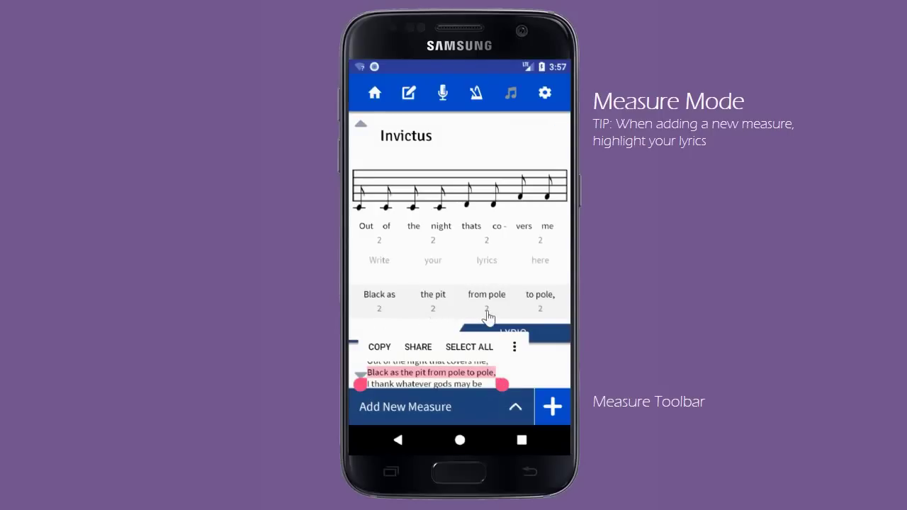
{"action": "left_click", "coordinate": [539, 374]}
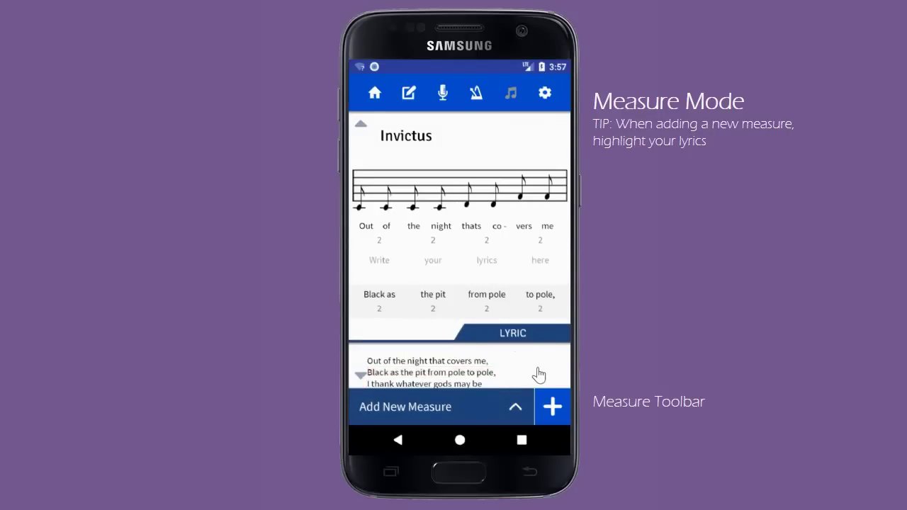
{"action": "left_click_drag", "start_coordinate": [516, 340], "coordinate": [521, 393]}
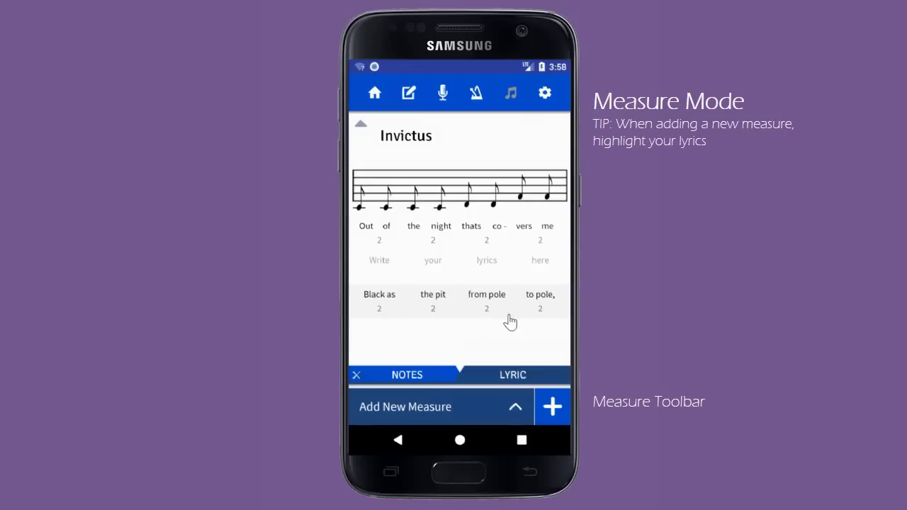
{"action": "left_click", "coordinate": [517, 407]}
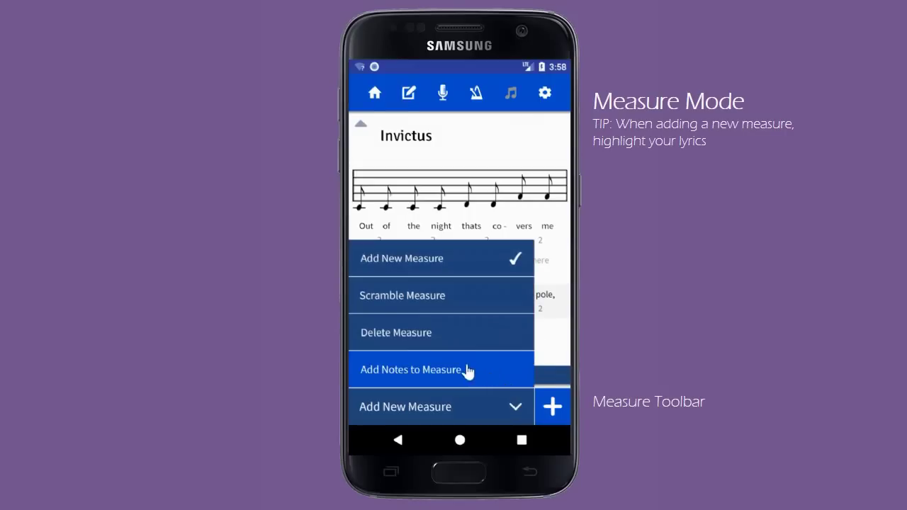
- Add an empty staff to the 'Black as the pit' measure via Add Notes to Measure
{"action": "left_click", "coordinate": [424, 373]}
{"action": "left_click", "coordinate": [552, 407]}
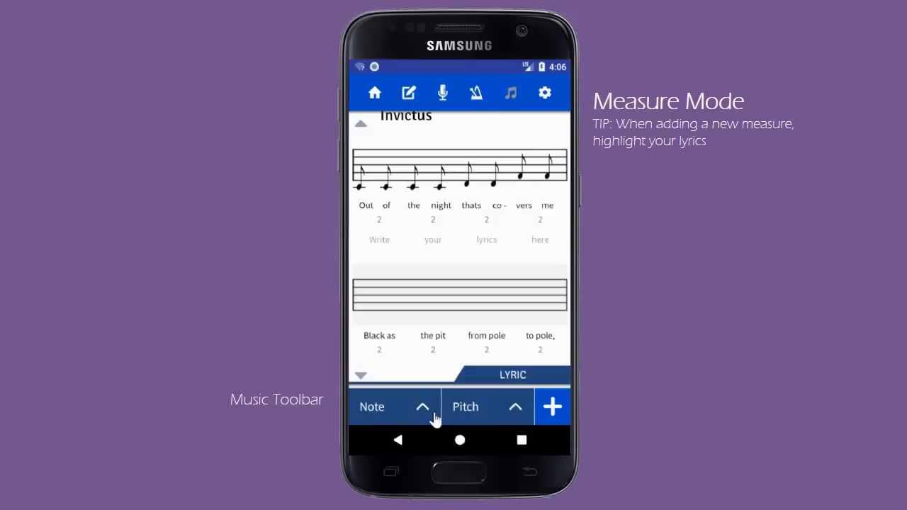
{"action": "left_click", "coordinate": [408, 341]}
{"action": "left_click", "coordinate": [395, 348]}
{"action": "left_click", "coordinate": [418, 348]}
{"action": "left_click", "coordinate": [419, 348]}
- Set the note duration to Half and preview the available pitches
{"action": "left_click", "coordinate": [422, 409]}
{"action": "left_click", "coordinate": [399, 224]}
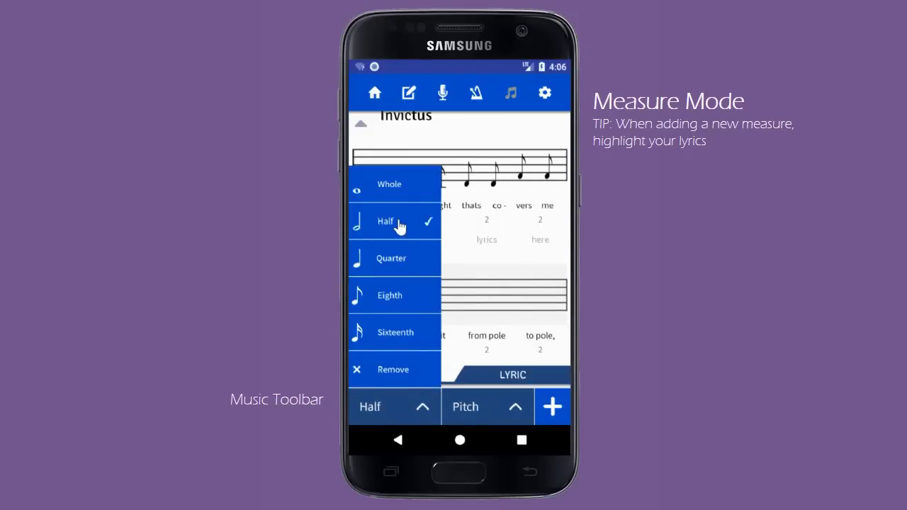
{"action": "left_click", "coordinate": [495, 414]}
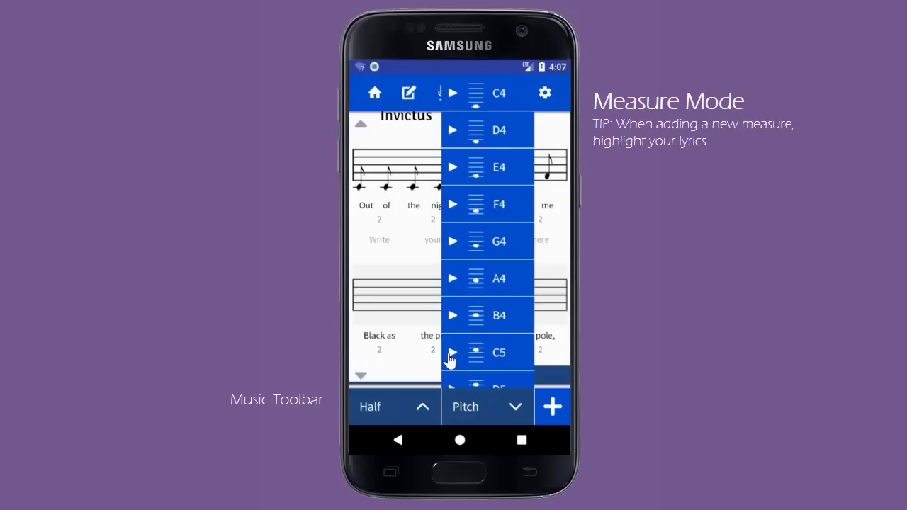
- Place a C5 half note at the start of the 'Black as the pit' staff
{"action": "left_click", "coordinate": [500, 360]}
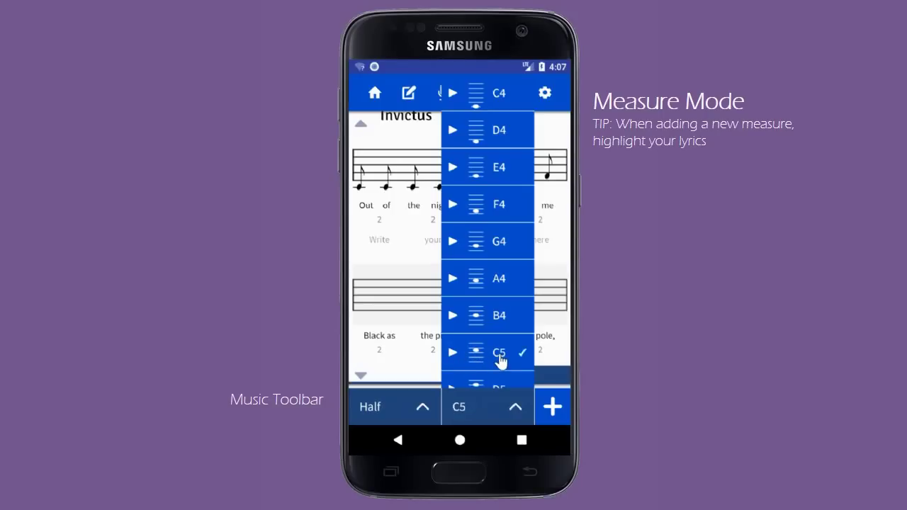
{"action": "left_click", "coordinate": [395, 306]}
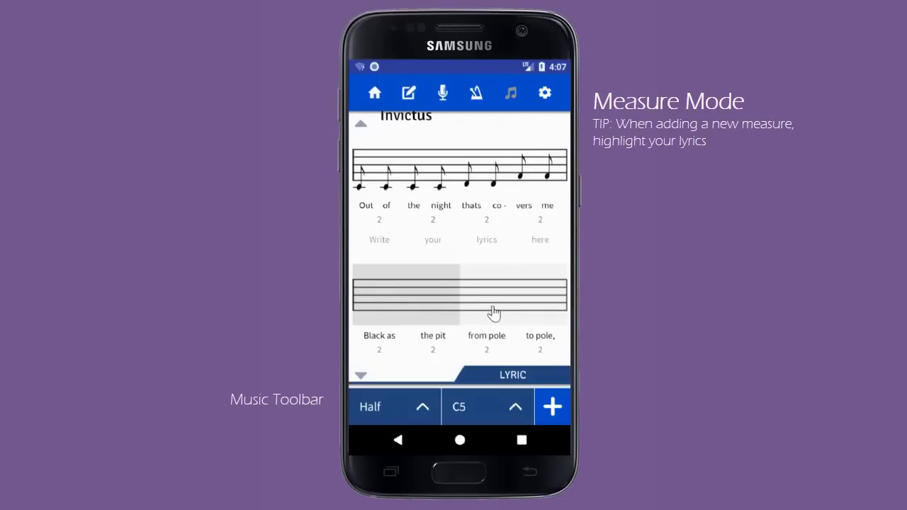
{"action": "left_click", "coordinate": [493, 313]}
{"action": "left_click", "coordinate": [431, 303]}
{"action": "left_click", "coordinate": [552, 408]}
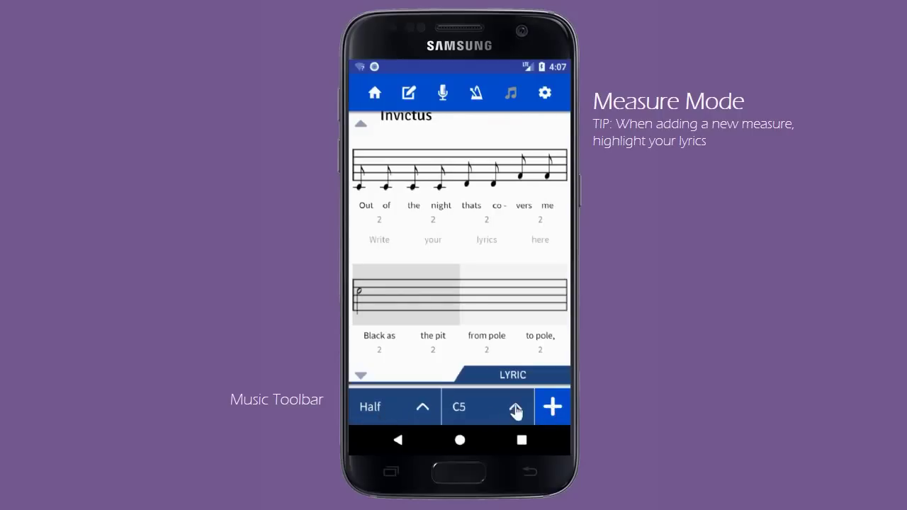
- Add a quarter note mid-measure and an eighth note at pitch D5 in the last slot
{"action": "left_click", "coordinate": [422, 410]}
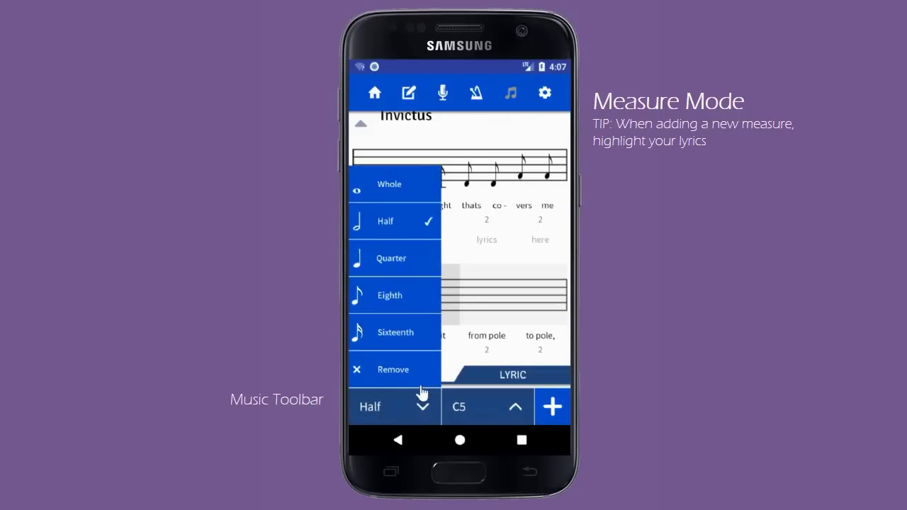
{"action": "left_click", "coordinate": [392, 259]}
{"action": "left_click", "coordinate": [481, 310]}
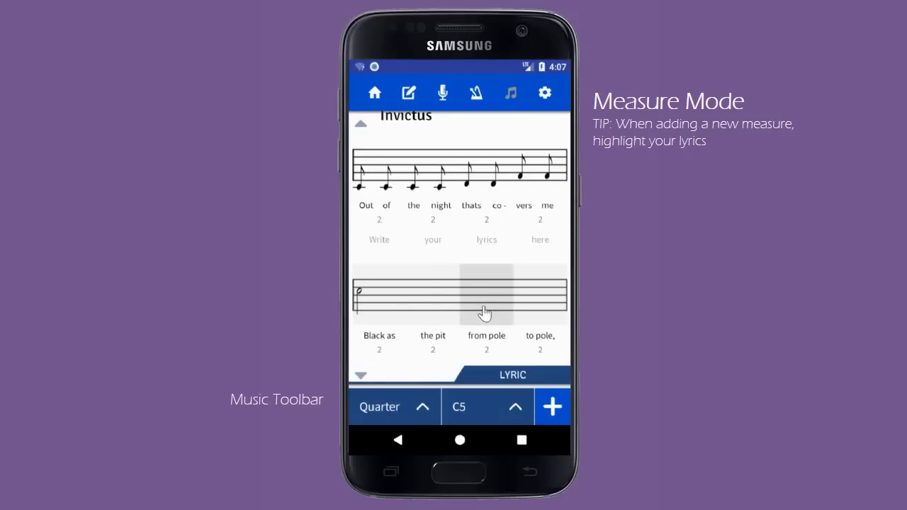
{"action": "left_click", "coordinate": [419, 408]}
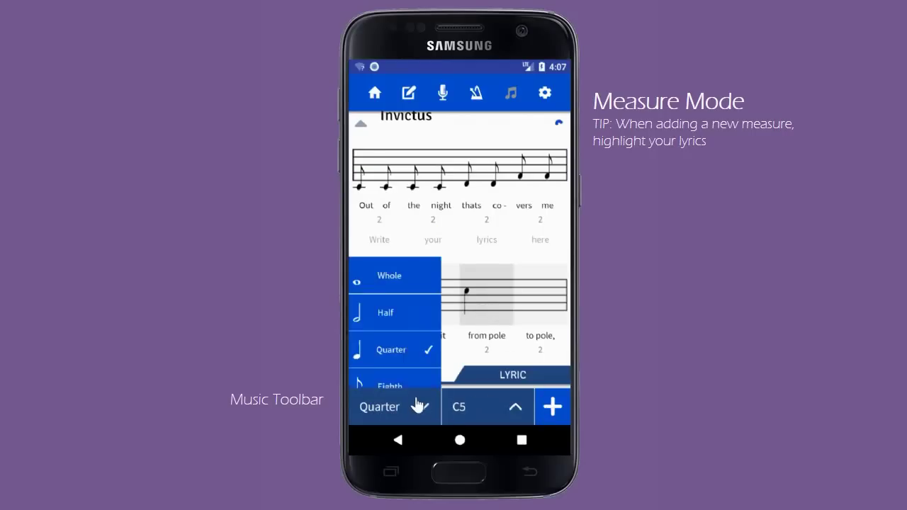
{"action": "left_click", "coordinate": [394, 298]}
{"action": "left_click", "coordinate": [529, 307]}
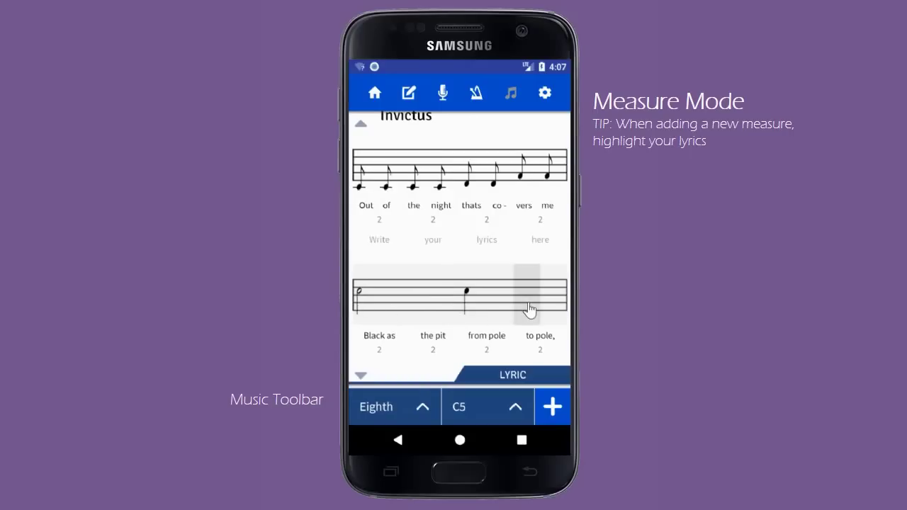
{"action": "left_click", "coordinate": [514, 408]}
{"action": "left_click", "coordinate": [516, 387]}
- Check the Lyric Pro Features settings, close them with OK, and select the first measure's lyrics
{"action": "left_click", "coordinate": [544, 94]}
{"action": "left_click", "coordinate": [480, 208]}
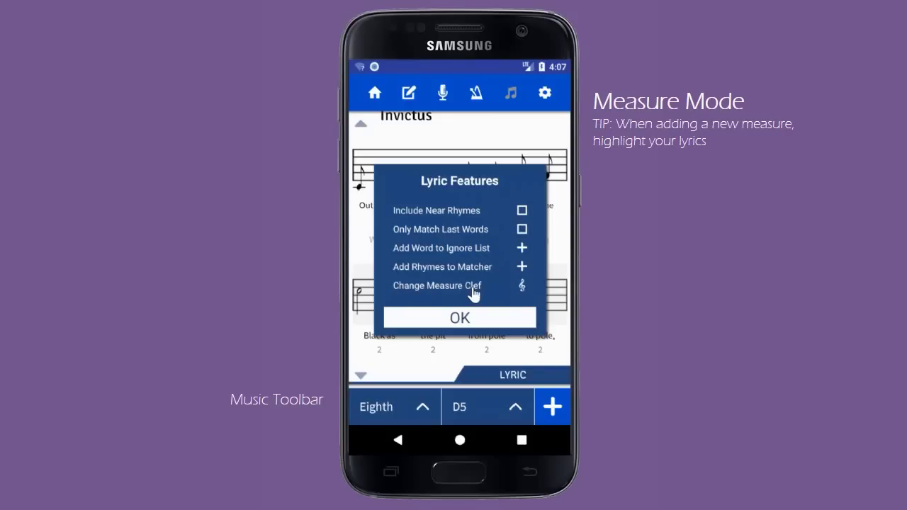
{"action": "left_click", "coordinate": [462, 319]}
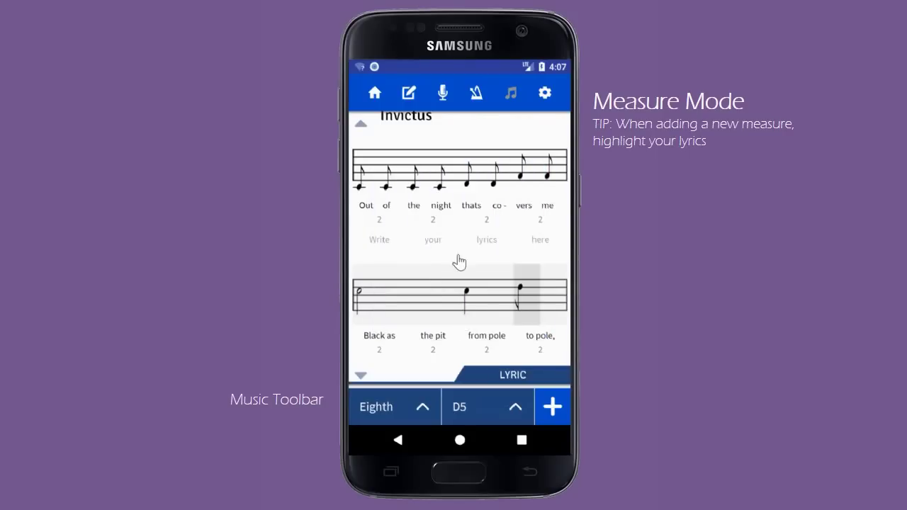
{"action": "left_click", "coordinate": [451, 220]}
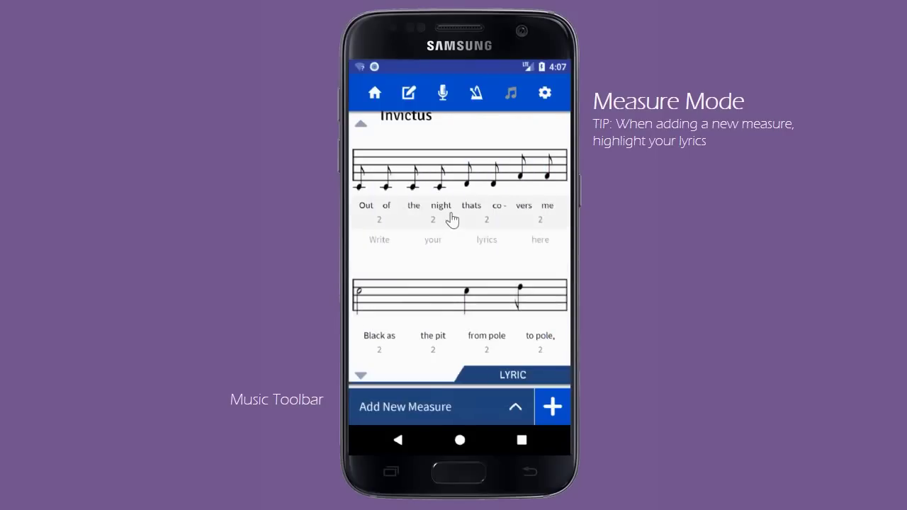
- Try Play Measure Notes, then use Delete Measure Notes to clear one measure's notes, keeping its lyrics
{"action": "left_click", "coordinate": [517, 409]}
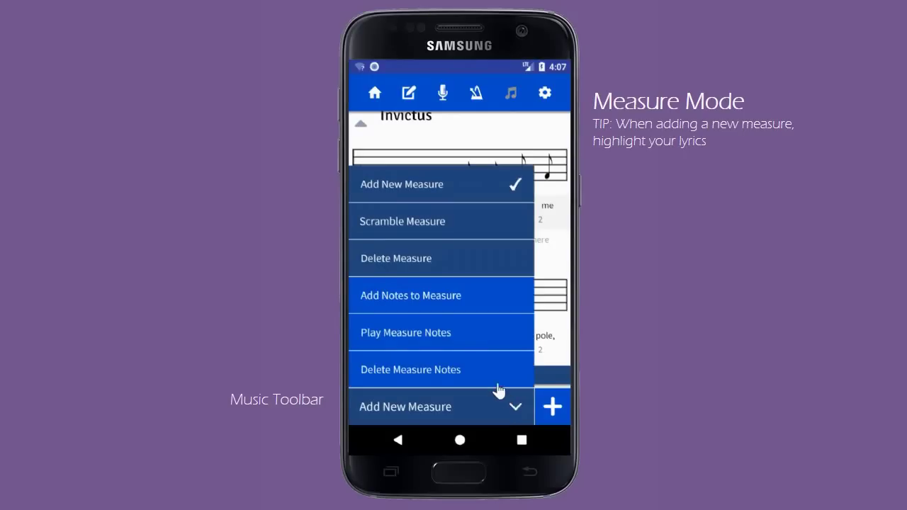
{"action": "left_click", "coordinate": [424, 341]}
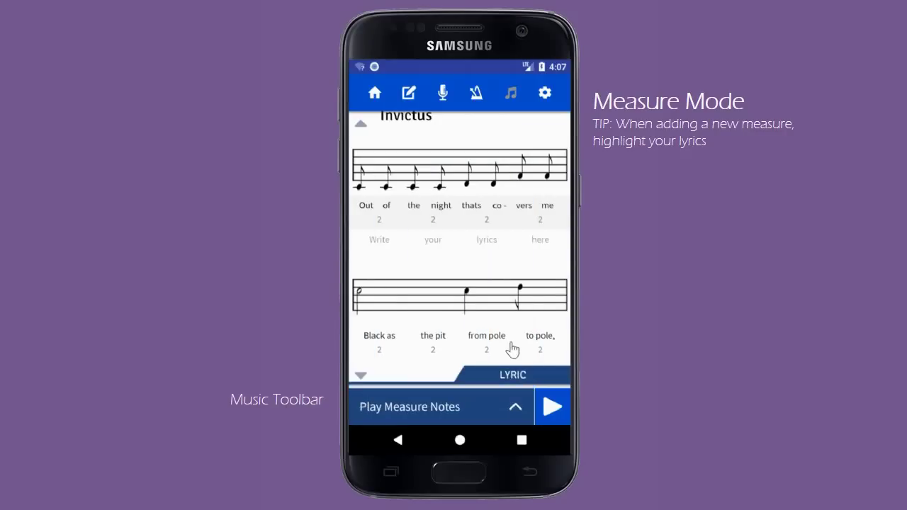
{"action": "left_click", "coordinate": [516, 410]}
{"action": "left_click", "coordinate": [430, 376]}
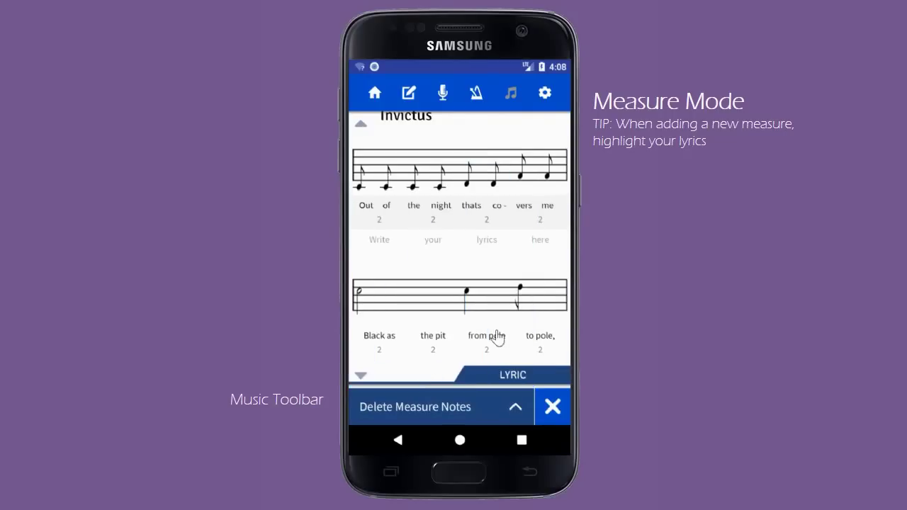
{"action": "left_click", "coordinate": [553, 409]}
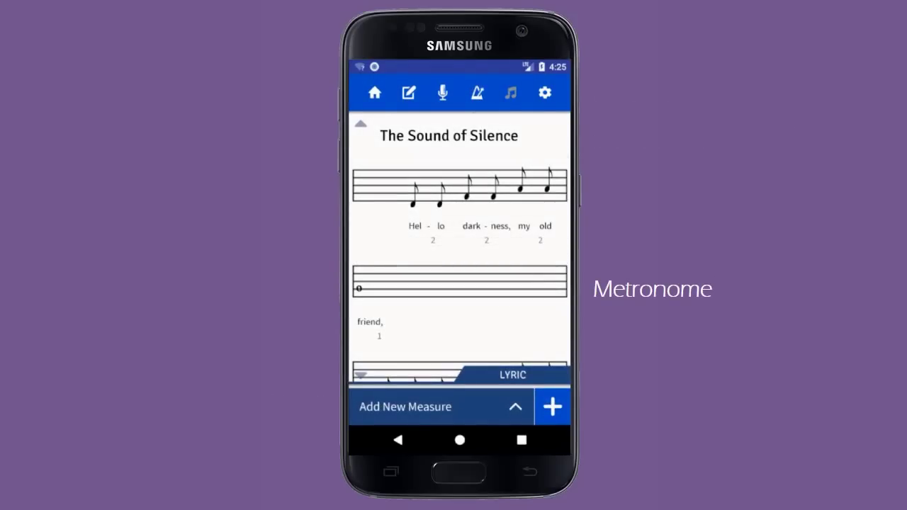
- Change the metronome from 80 to 108 BPM with accent 4 and start it
{"action": "left_click", "coordinate": [477, 96]}
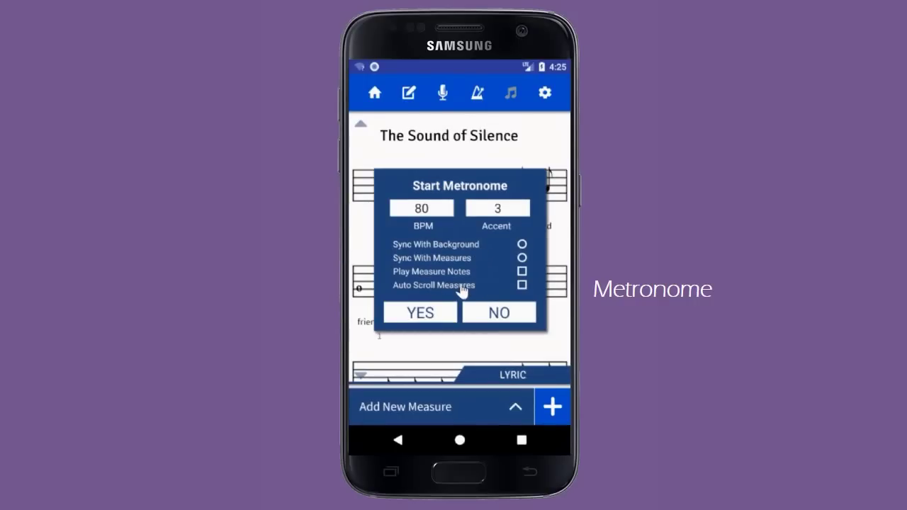
{"action": "left_click", "coordinate": [429, 213]}
{"action": "key", "text": "BackSpace"}
{"action": "key", "text": "BackSpace"}
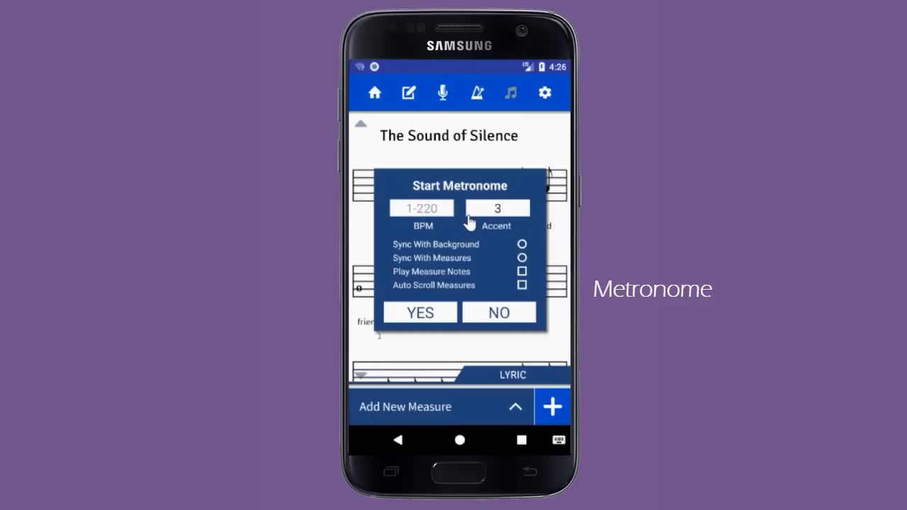
{"action": "type", "text": "108"}
{"action": "left_click", "coordinate": [504, 220]}
{"action": "type", "text": "4"}
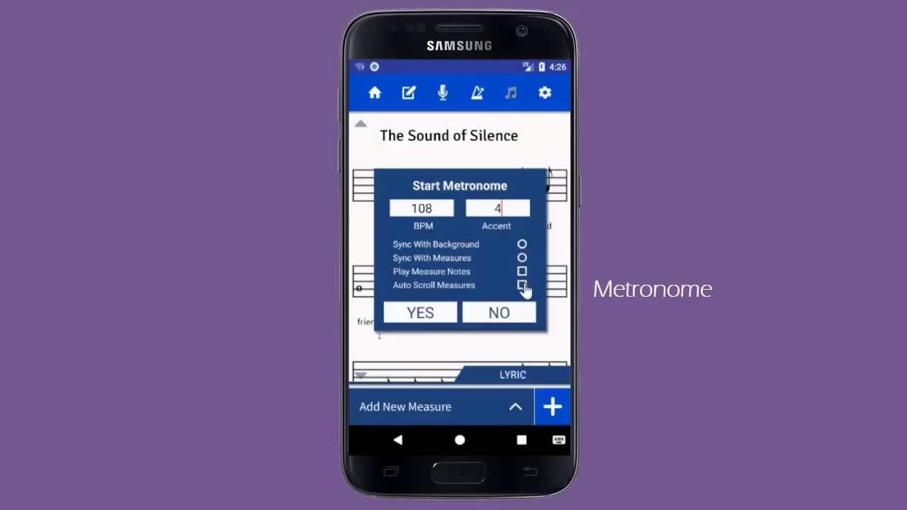
{"action": "left_click", "coordinate": [418, 317]}
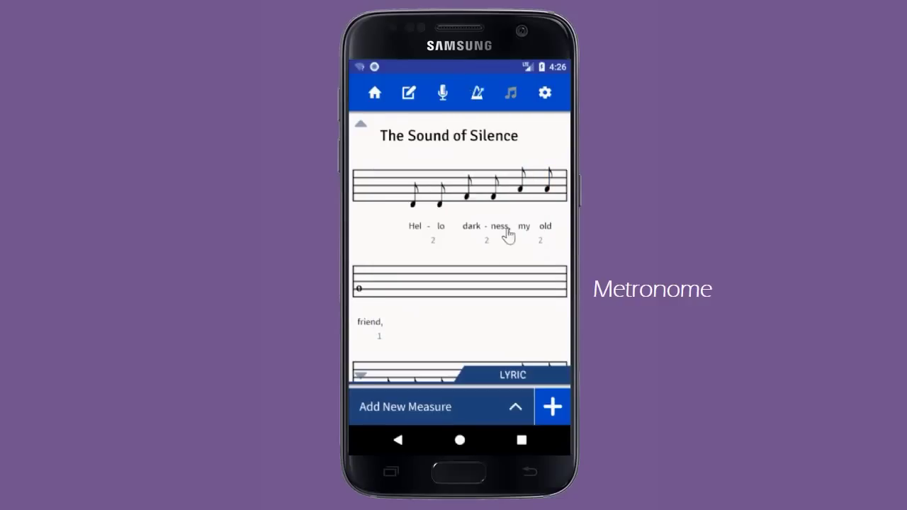
- Start the metronome flashing, then restart it with Sync With Measures enabled
{"action": "left_click", "coordinate": [477, 96]}
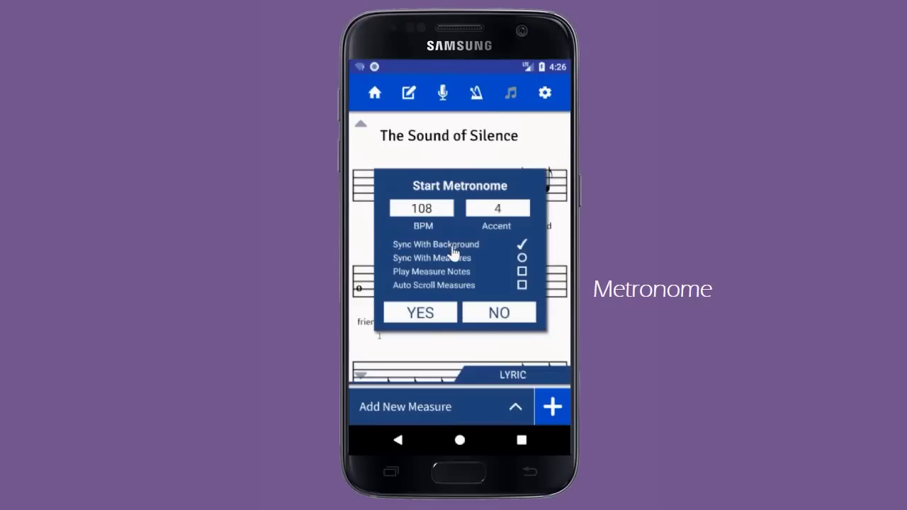
{"action": "left_click", "coordinate": [421, 317]}
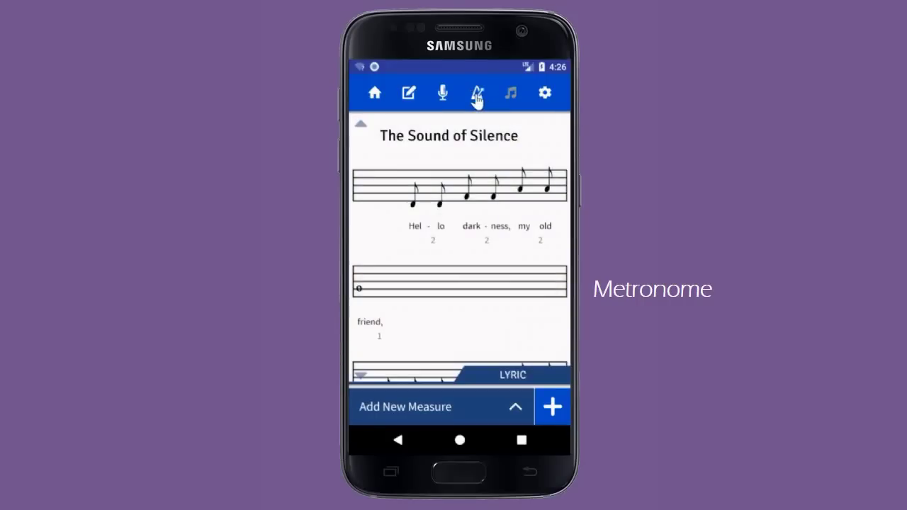
{"action": "left_click", "coordinate": [477, 97]}
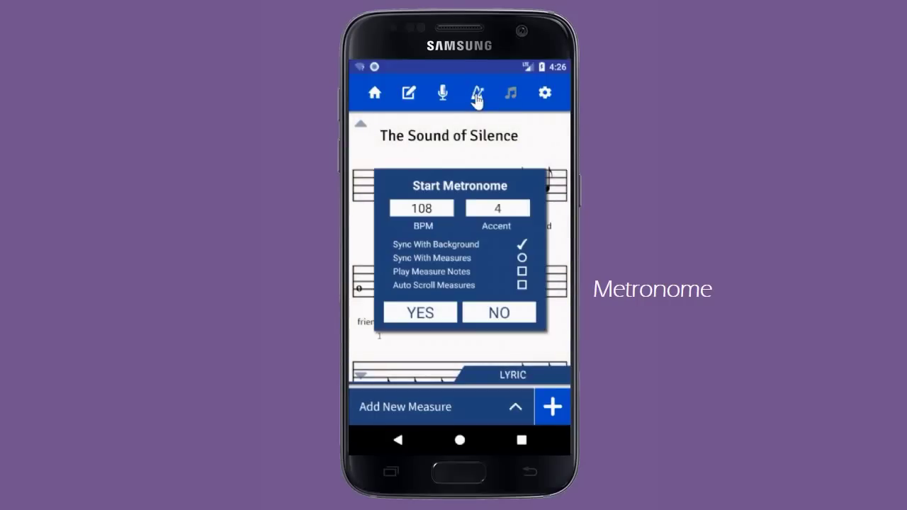
{"action": "left_click", "coordinate": [403, 261]}
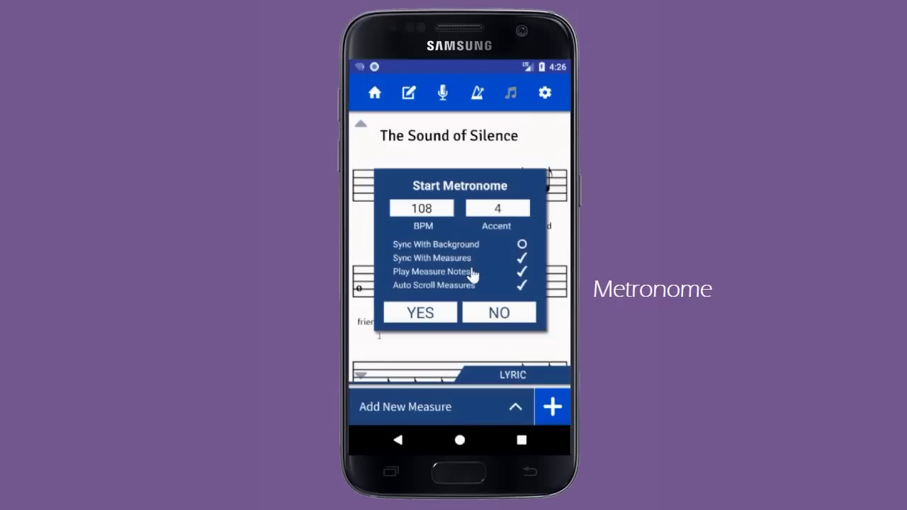
{"action": "left_click", "coordinate": [421, 317]}
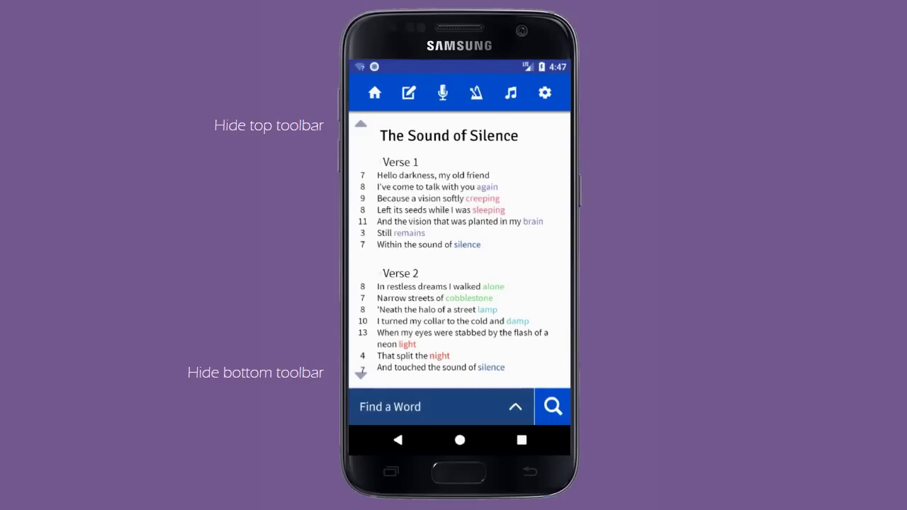
- Hide the top and bottom toolbars, then restore both
{"action": "left_click", "coordinate": [360, 128]}
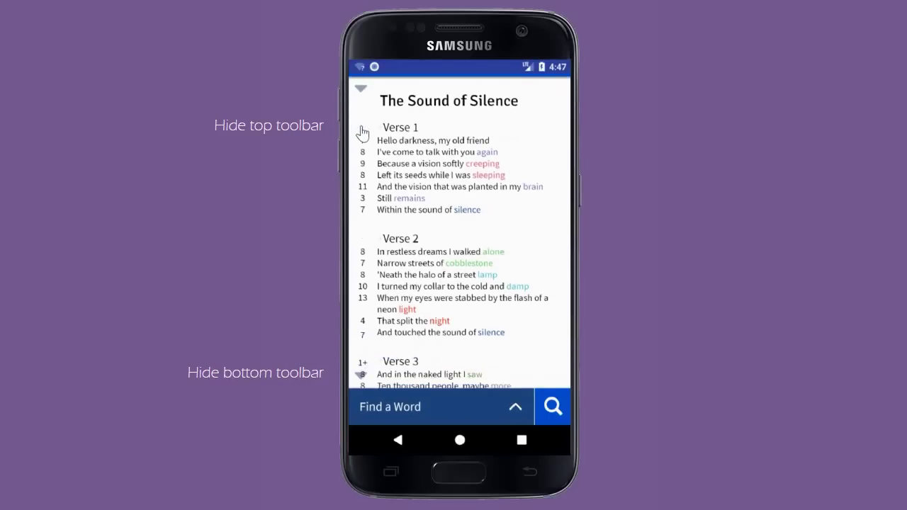
{"action": "left_click", "coordinate": [360, 376]}
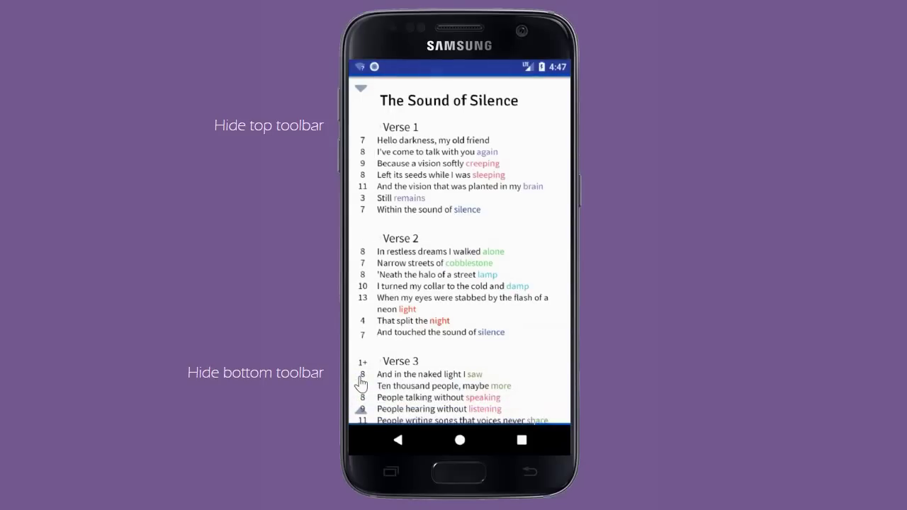
{"action": "left_click", "coordinate": [361, 411]}
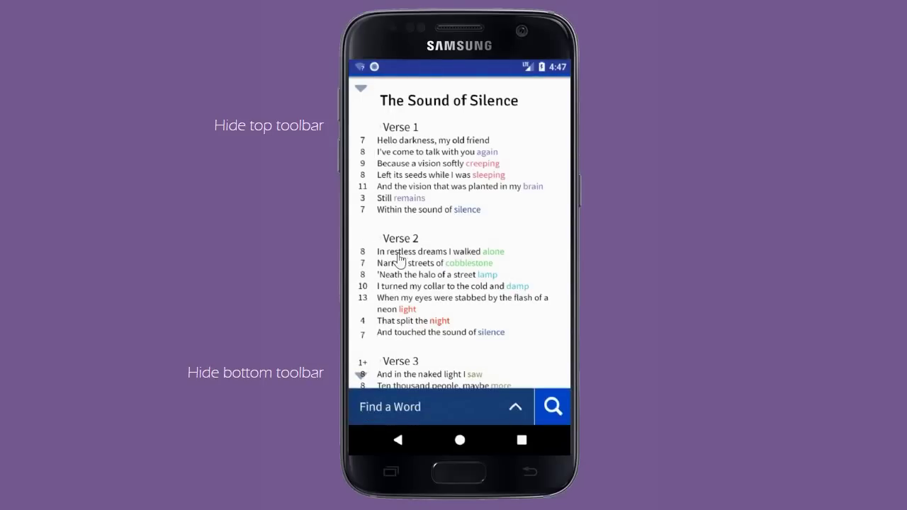
{"action": "left_click", "coordinate": [361, 91]}
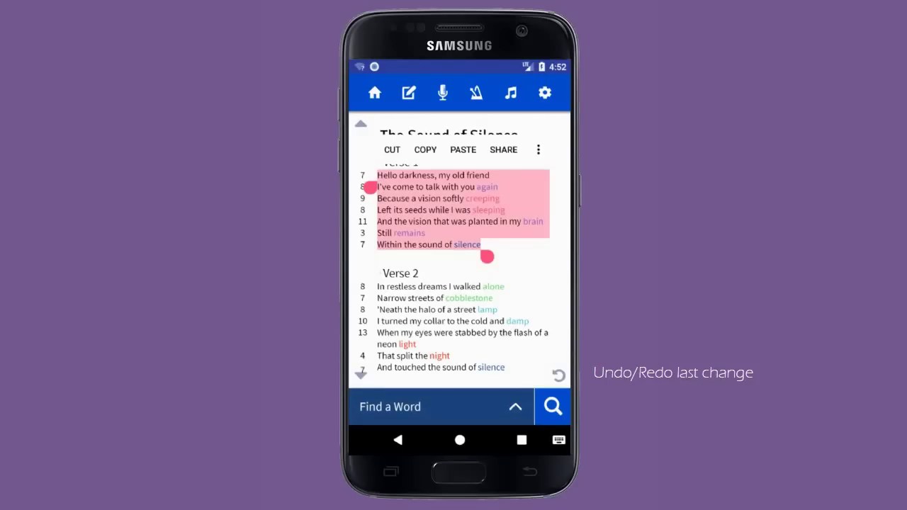
{"action": "left_click", "coordinate": [392, 150]}
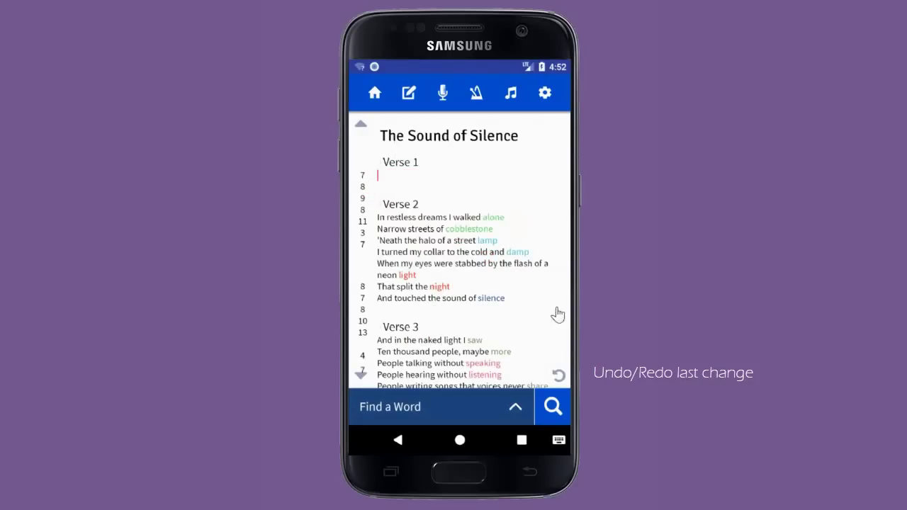
{"action": "left_click", "coordinate": [559, 378]}
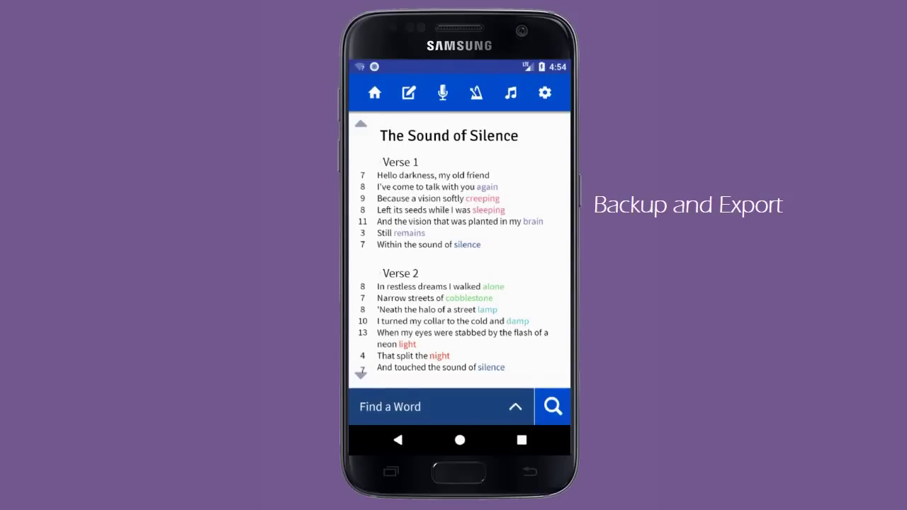
- Back up the lyrics through the Backup & Export settings
{"action": "left_click", "coordinate": [546, 100]}
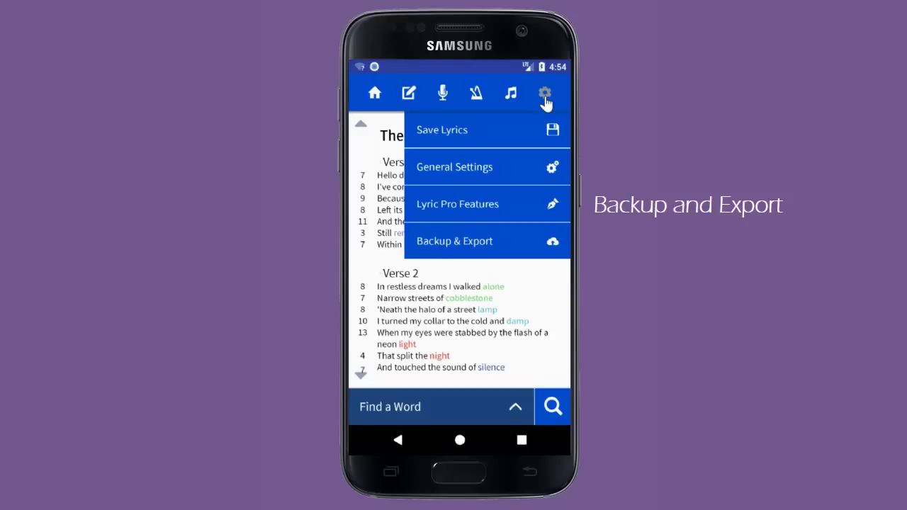
{"action": "left_click", "coordinate": [488, 253]}
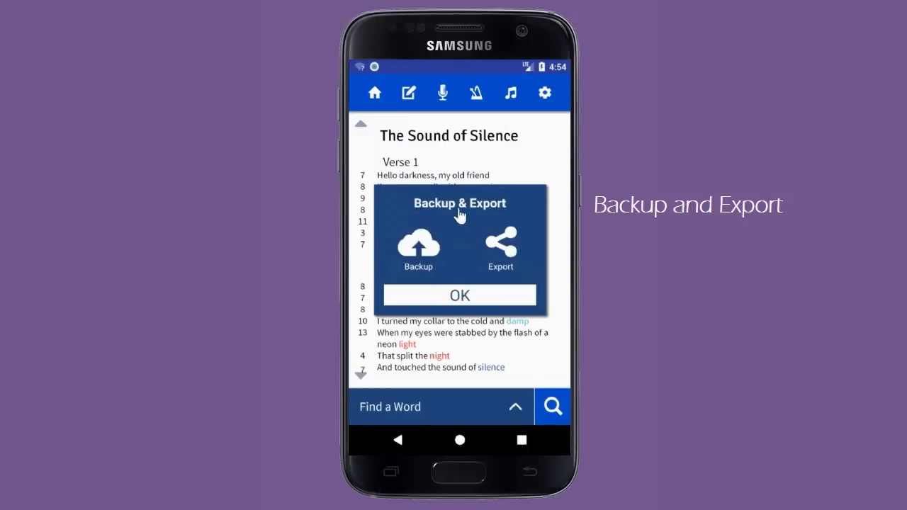
{"action": "left_click", "coordinate": [420, 249]}
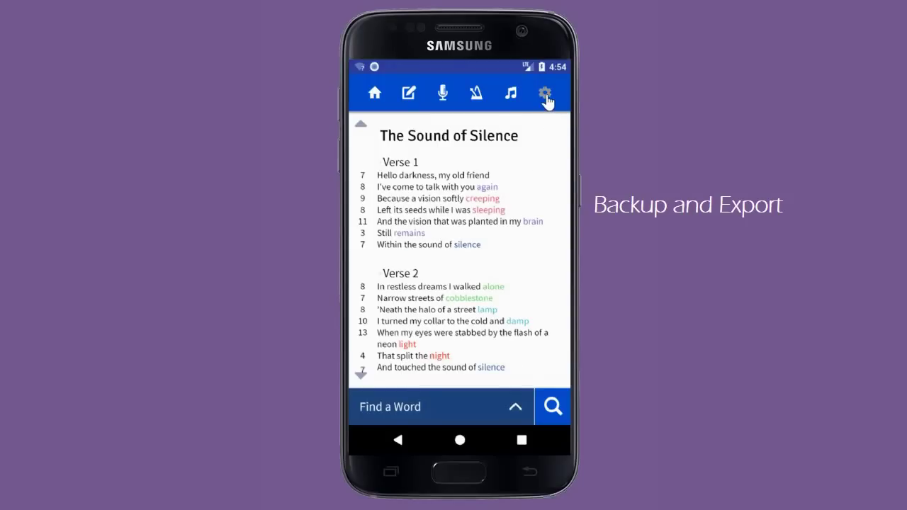
- Reopen Backup & Export and view the Export sharing options
{"action": "left_click", "coordinate": [544, 96]}
{"action": "left_click", "coordinate": [450, 245]}
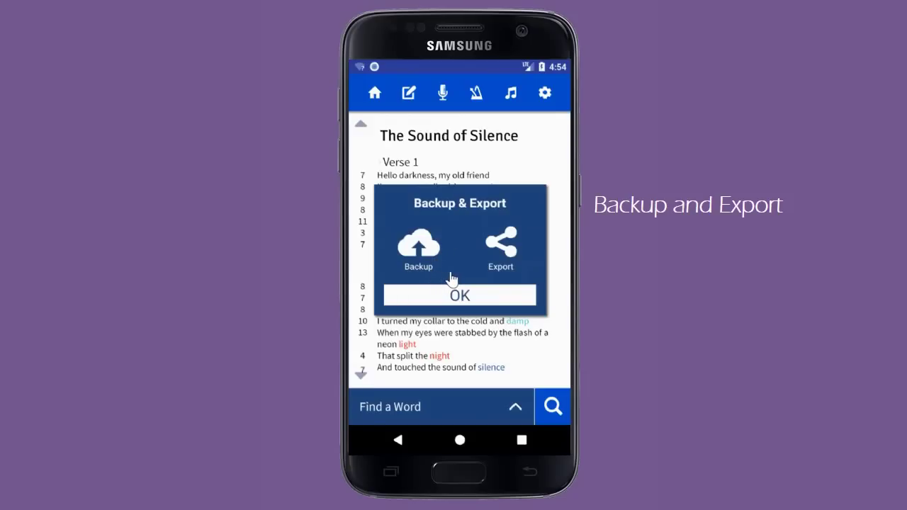
{"action": "left_click", "coordinate": [500, 249]}
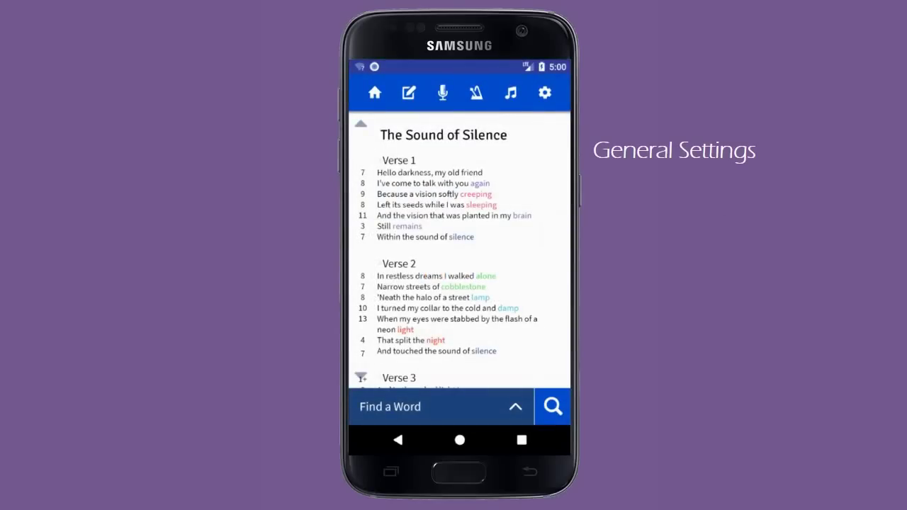
- Review font size, update rate and orientation, keeping the font size, update-after-typing and portrait
{"action": "left_click", "coordinate": [544, 95]}
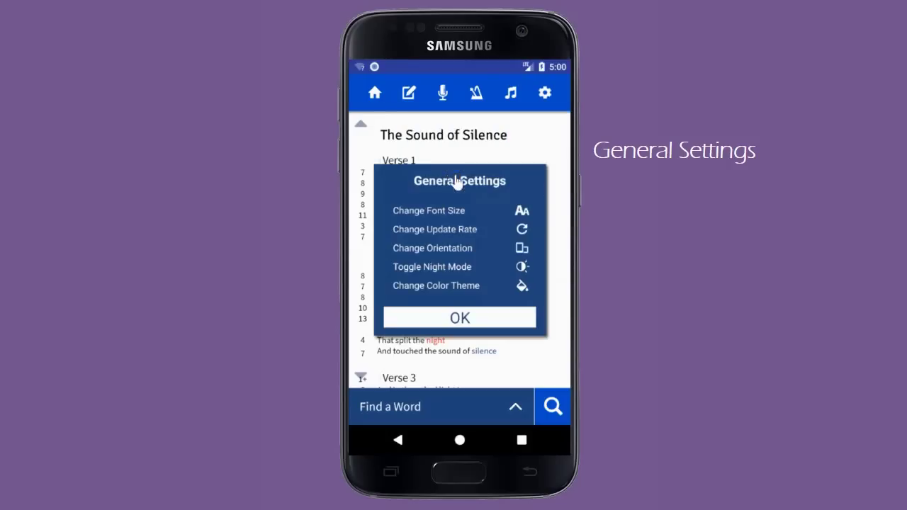
{"action": "left_click", "coordinate": [436, 211]}
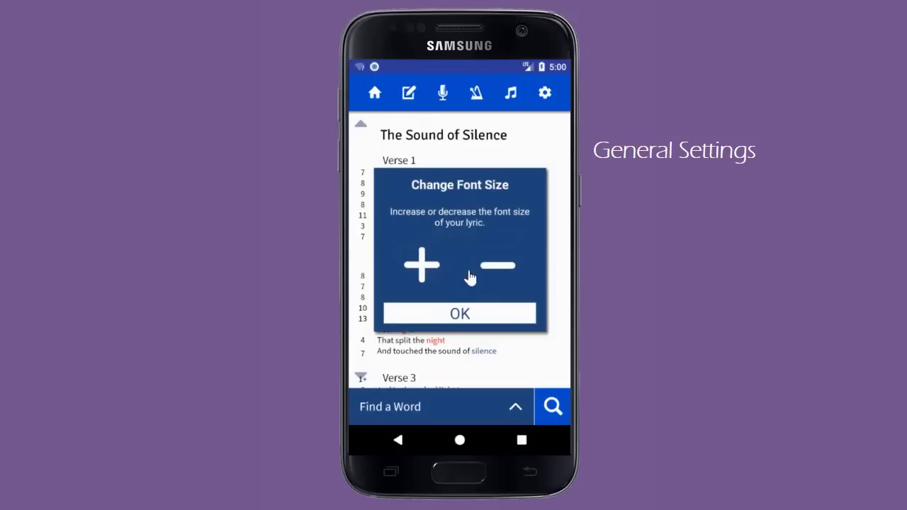
{"action": "left_click", "coordinate": [451, 319]}
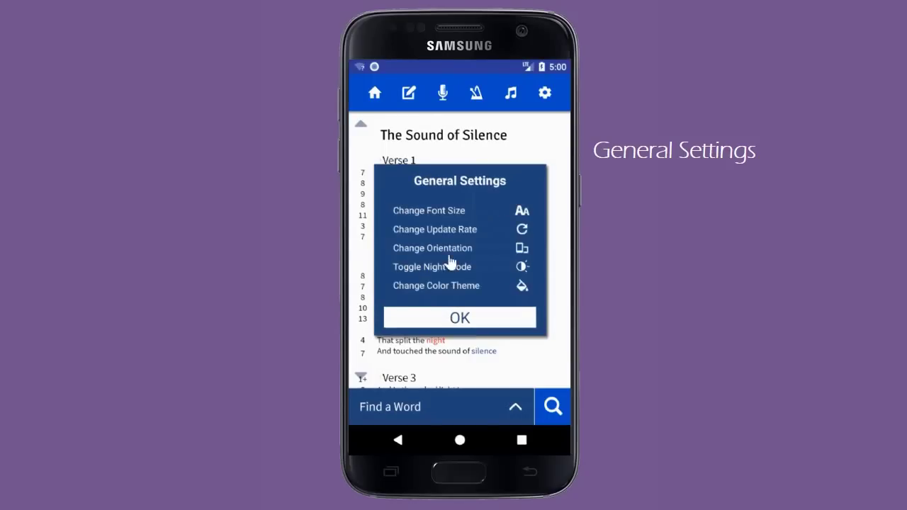
{"action": "left_click", "coordinate": [445, 234]}
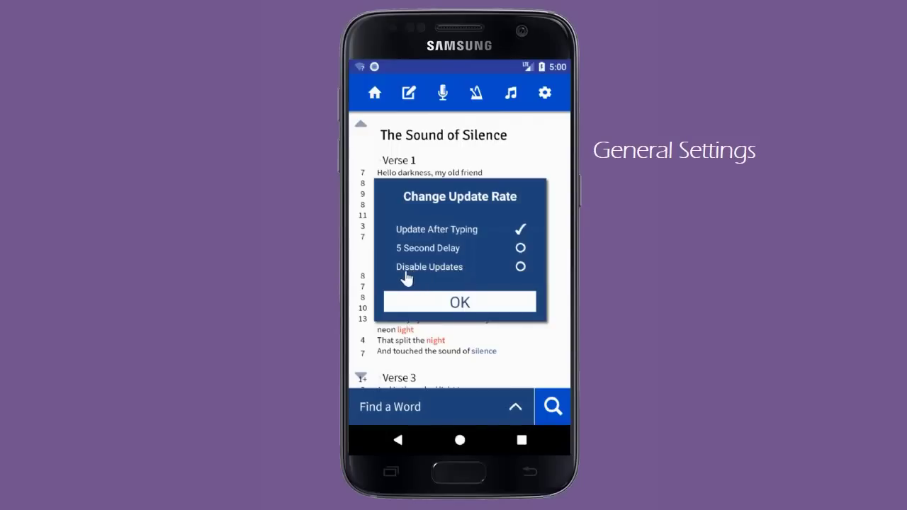
{"action": "left_click", "coordinate": [458, 308]}
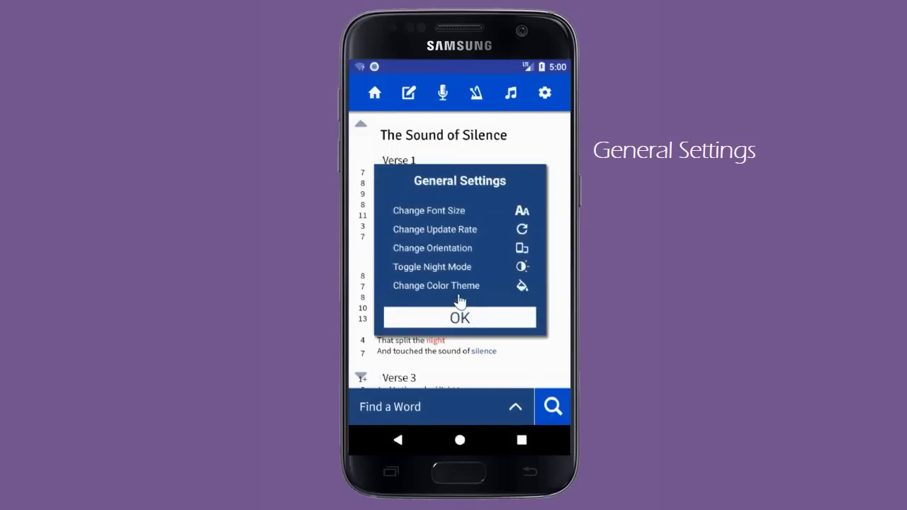
{"action": "left_click", "coordinate": [446, 256]}
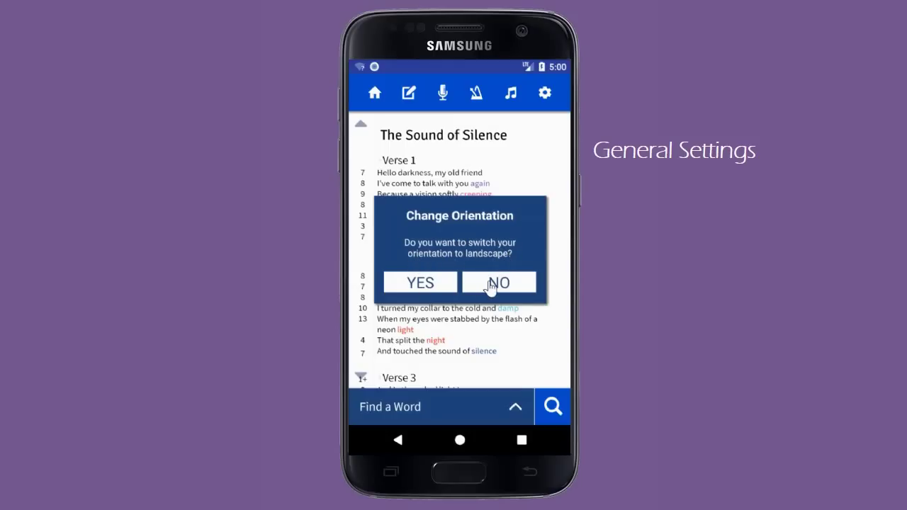
{"action": "left_click", "coordinate": [494, 284]}
- Turn on Night Mode and try the Royal, Sunset and Night colour themes
{"action": "left_click", "coordinate": [458, 268]}
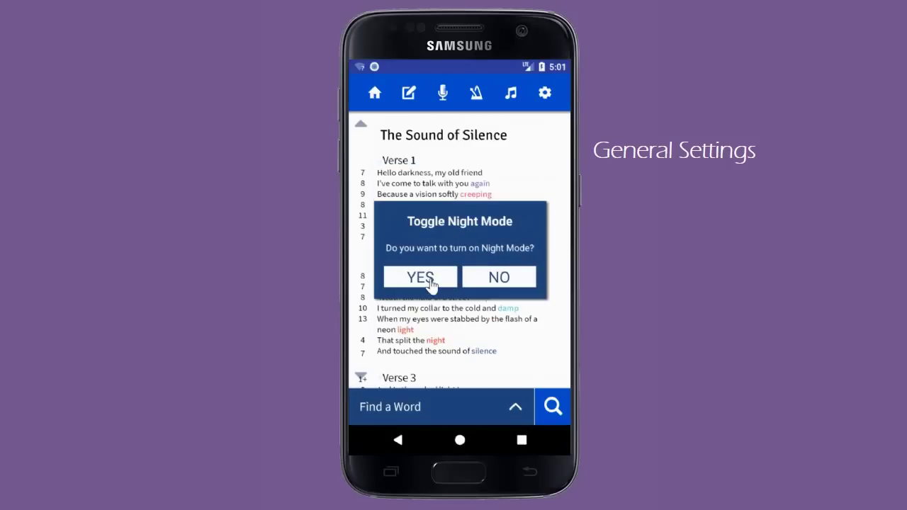
{"action": "left_click", "coordinate": [429, 281]}
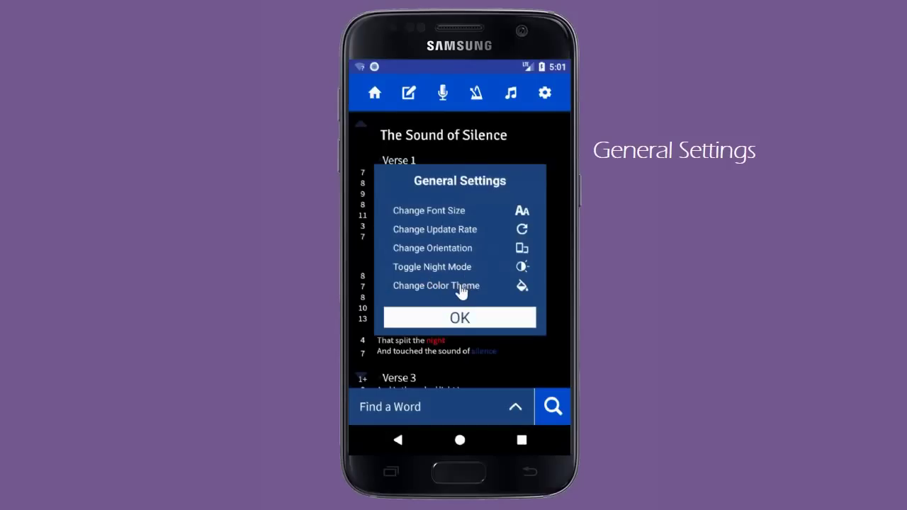
{"action": "left_click", "coordinate": [462, 287]}
{"action": "left_click", "coordinate": [410, 220]}
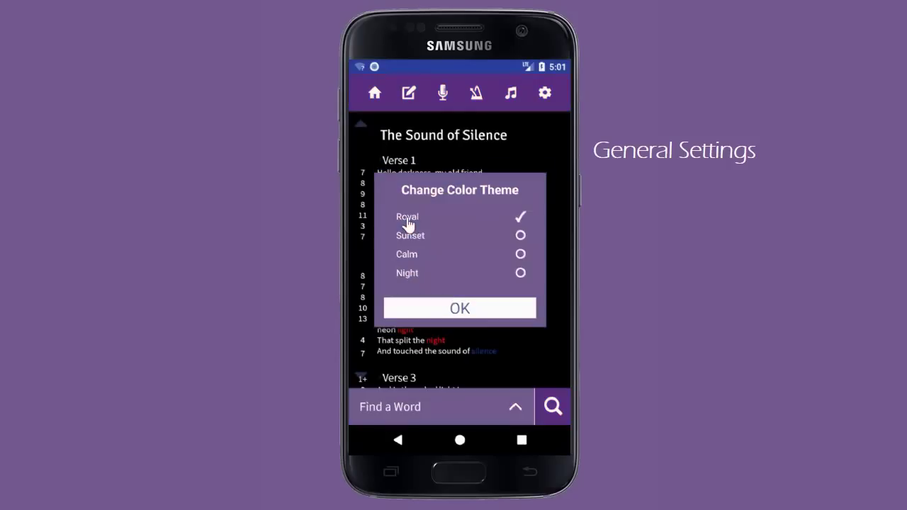
{"action": "left_click", "coordinate": [413, 241]}
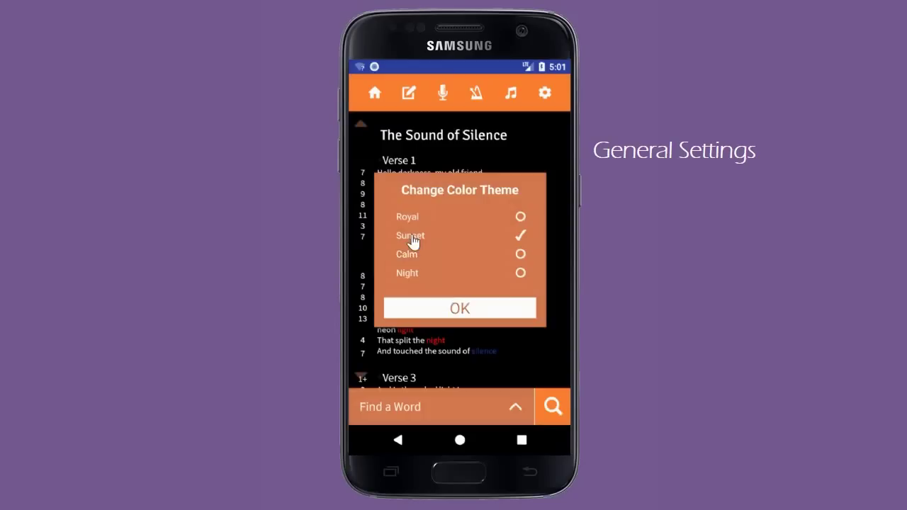
{"action": "left_click", "coordinate": [404, 278]}
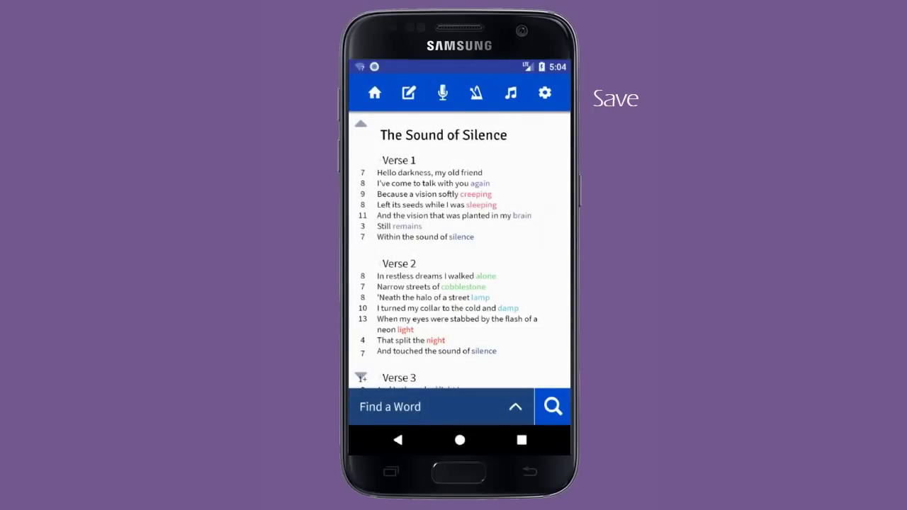
- Save the current Sound of Silence lyrics
{"action": "left_click", "coordinate": [544, 93]}
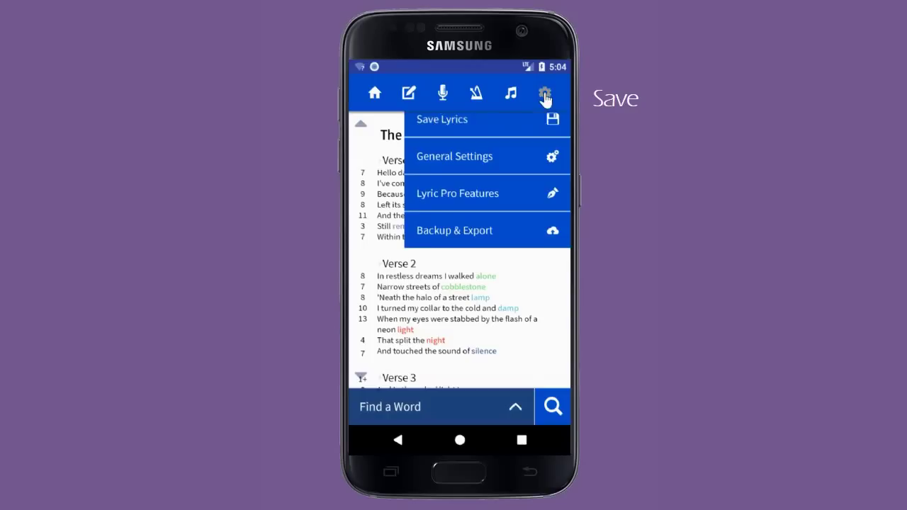
{"action": "left_click", "coordinate": [455, 139]}
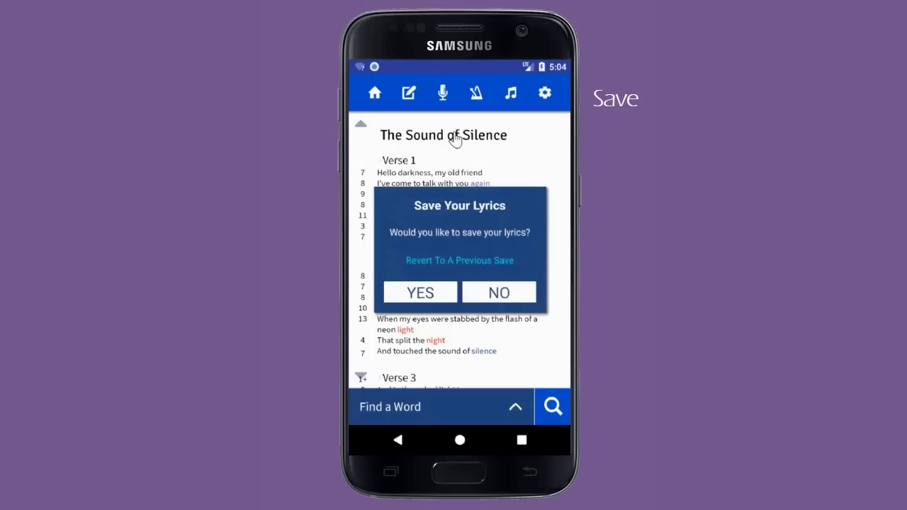
{"action": "left_click", "coordinate": [422, 295]}
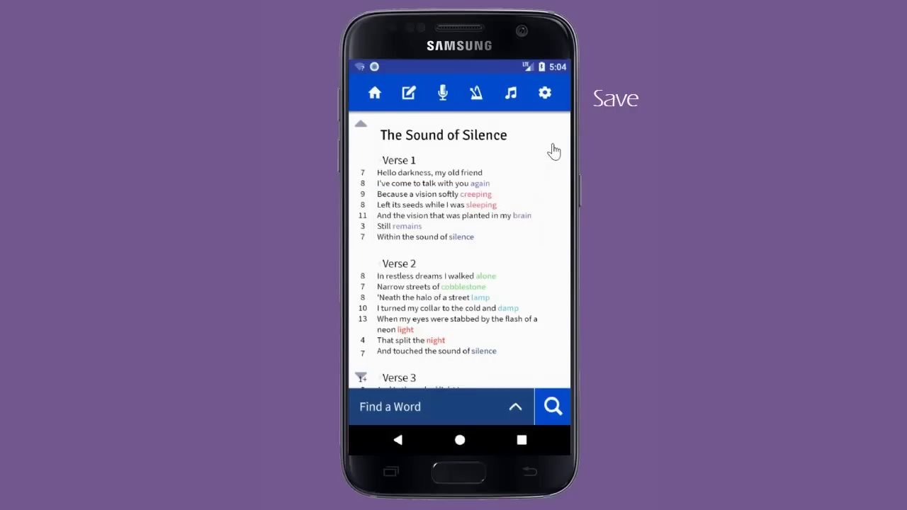
- Load the 5:02:38 PM save with only Verse 1, then save it when returning home
{"action": "left_click", "coordinate": [545, 95]}
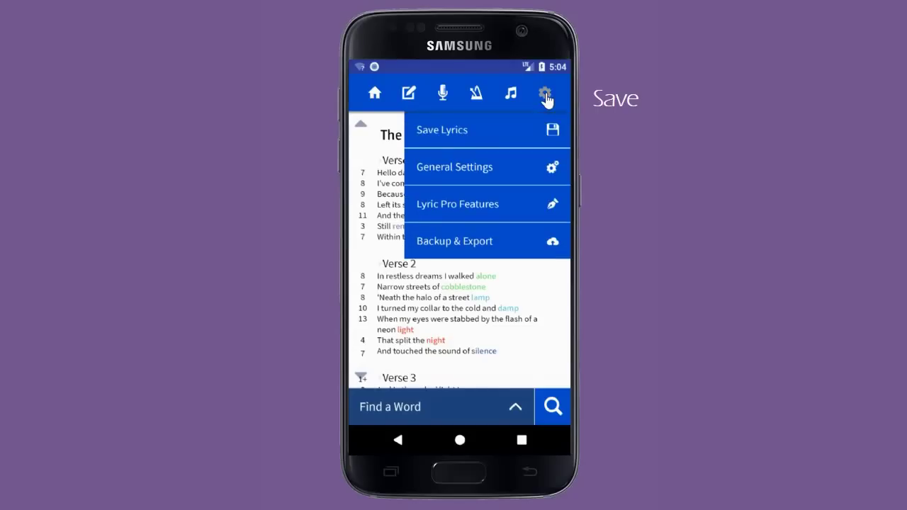
{"action": "left_click", "coordinate": [433, 146]}
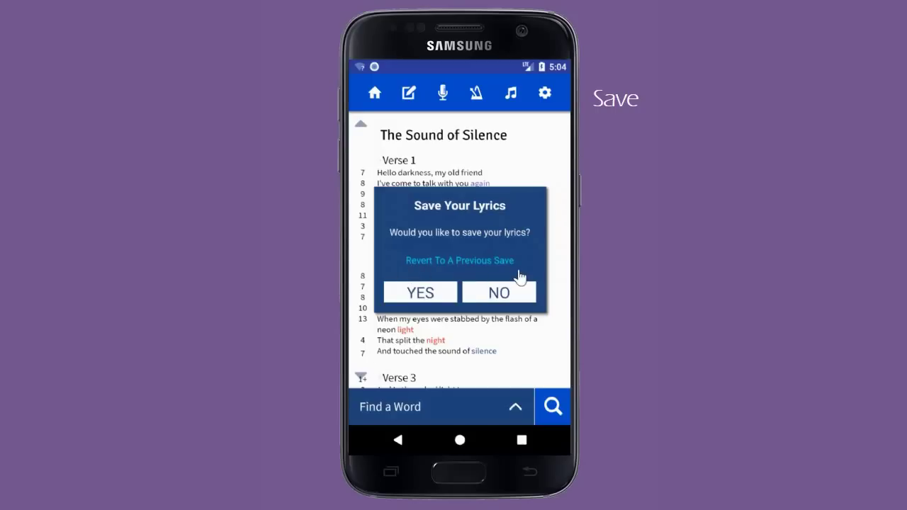
{"action": "left_click", "coordinate": [460, 261]}
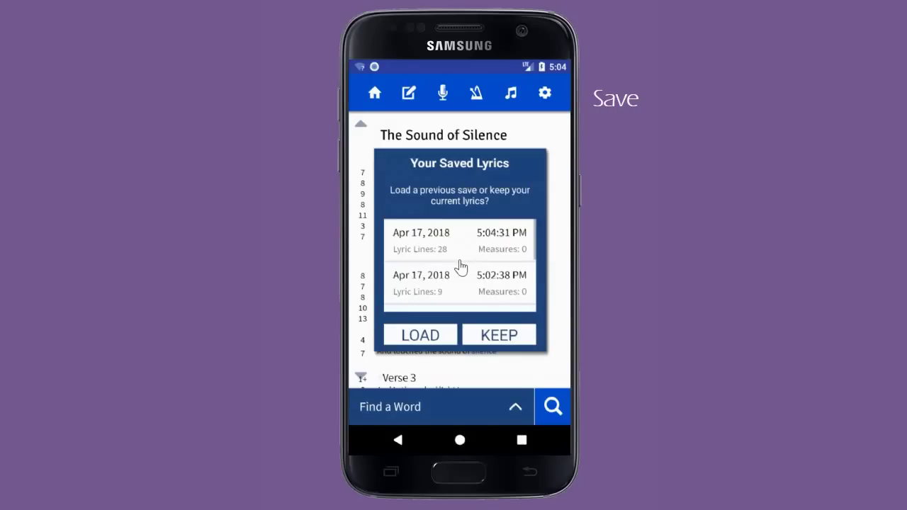
{"action": "left_click_drag", "start_coordinate": [467, 273], "coordinate": [472, 249]}
{"action": "left_click_drag", "start_coordinate": [472, 285], "coordinate": [480, 310]}
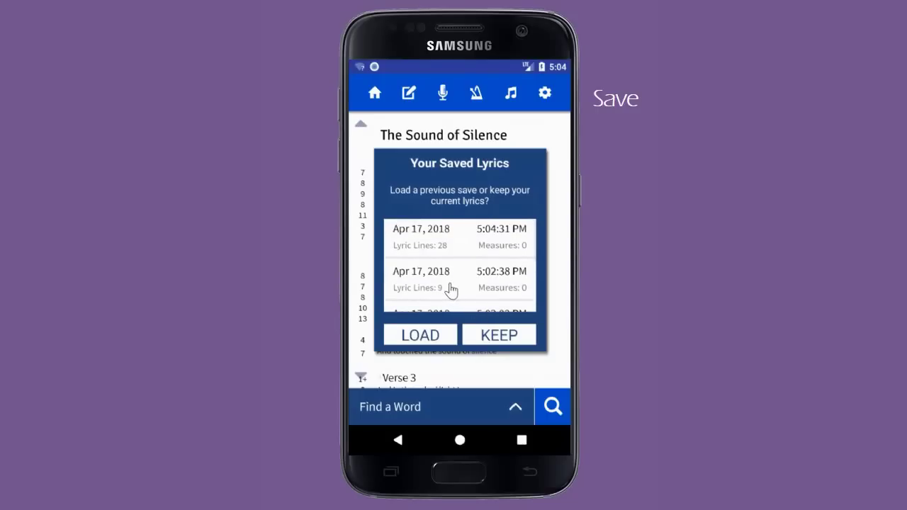
{"action": "left_click", "coordinate": [451, 290]}
{"action": "left_click", "coordinate": [423, 343]}
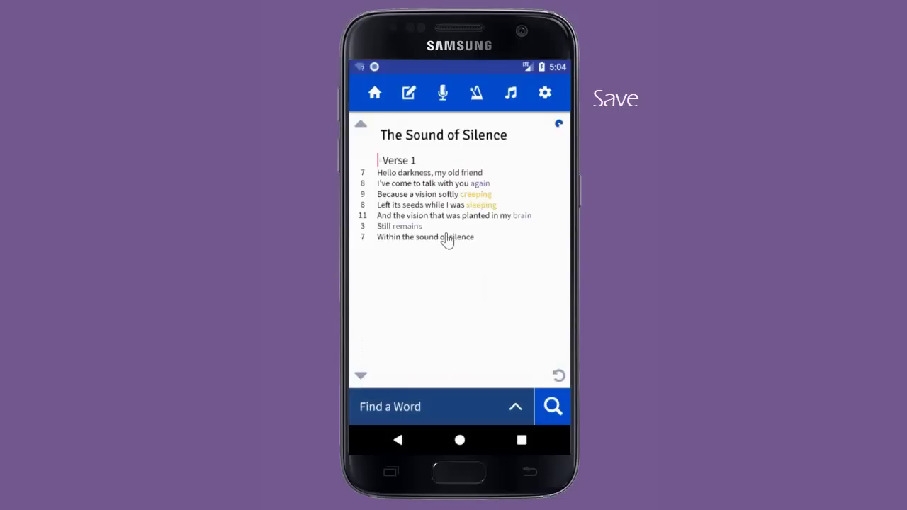
{"action": "left_click", "coordinate": [374, 95]}
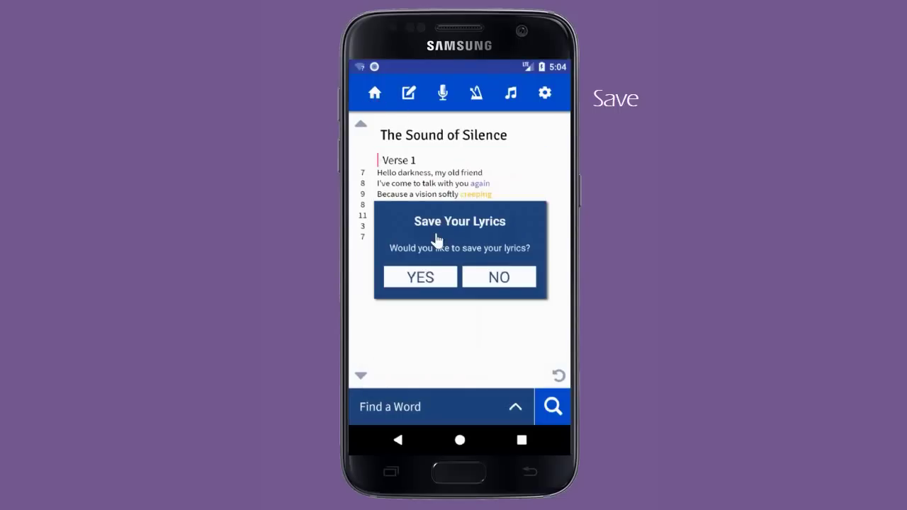
{"action": "left_click", "coordinate": [428, 277]}
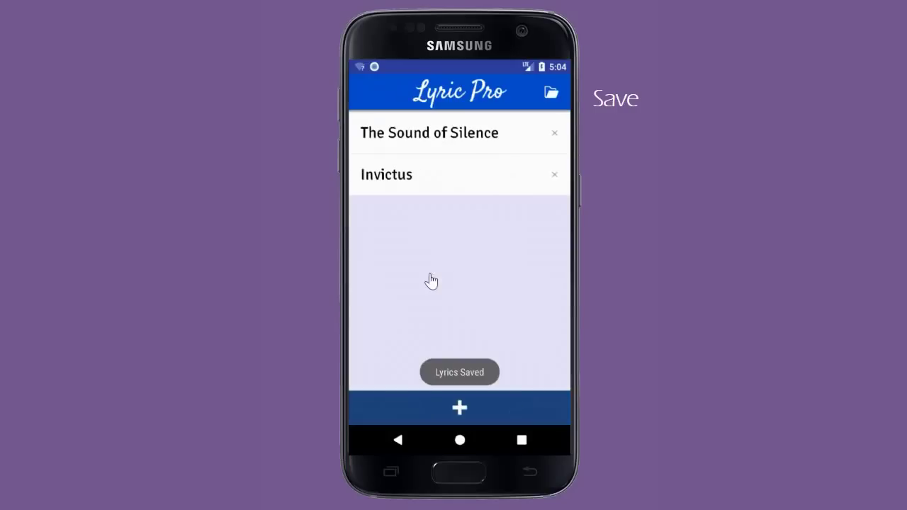
- Open the previous saves list and expand Save 1 to scroll through its lyrics
{"action": "left_click", "coordinate": [551, 96]}
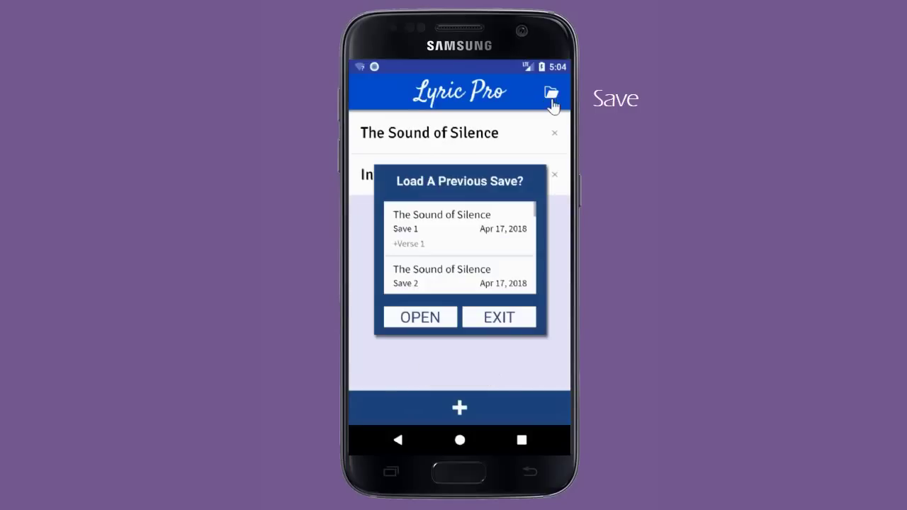
{"action": "left_click", "coordinate": [460, 242]}
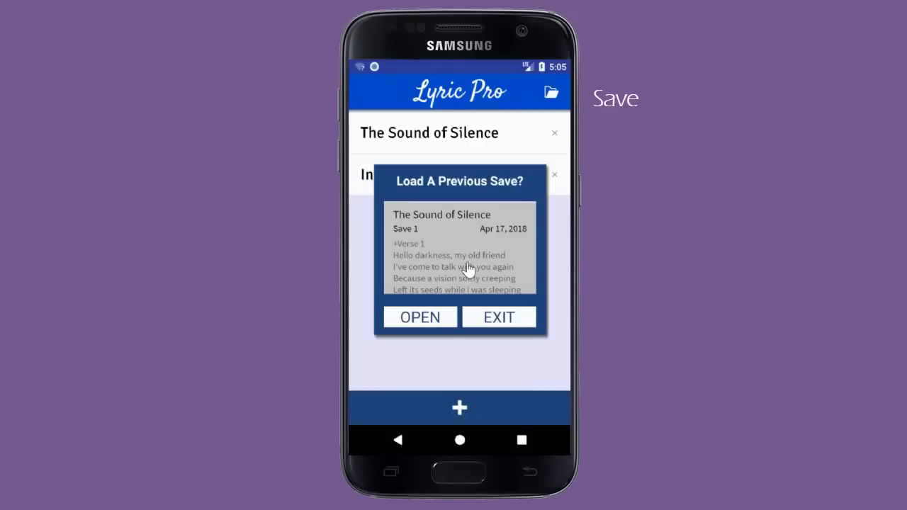
{"action": "left_click_drag", "start_coordinate": [468, 251], "coordinate": [471, 230]}
{"action": "left_click_drag", "start_coordinate": [480, 274], "coordinate": [480, 234]}
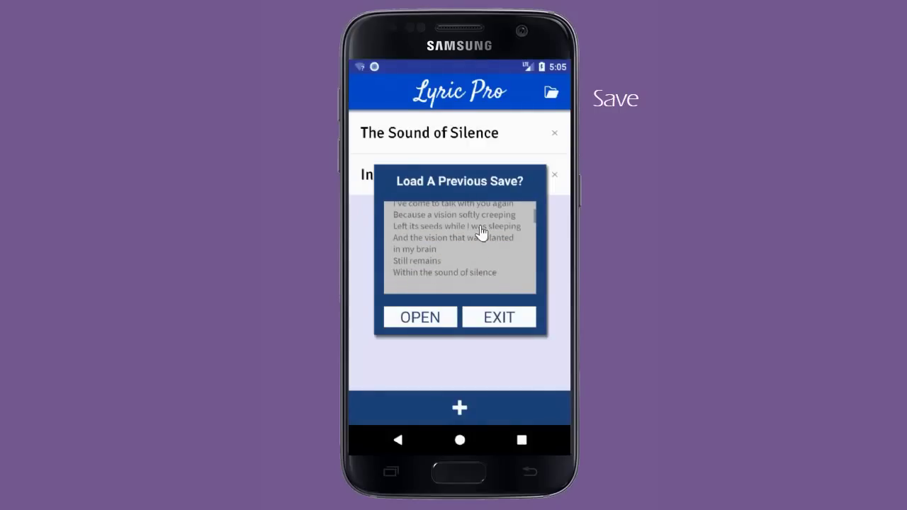